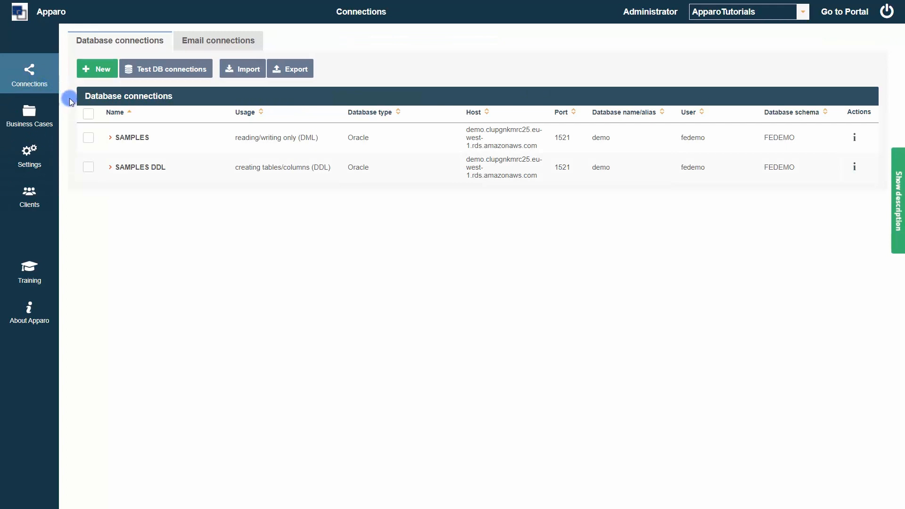
- Run ExcelImportBC on the SAMPLES connection and import Example_File_Import.xlsx
click(88, 139)
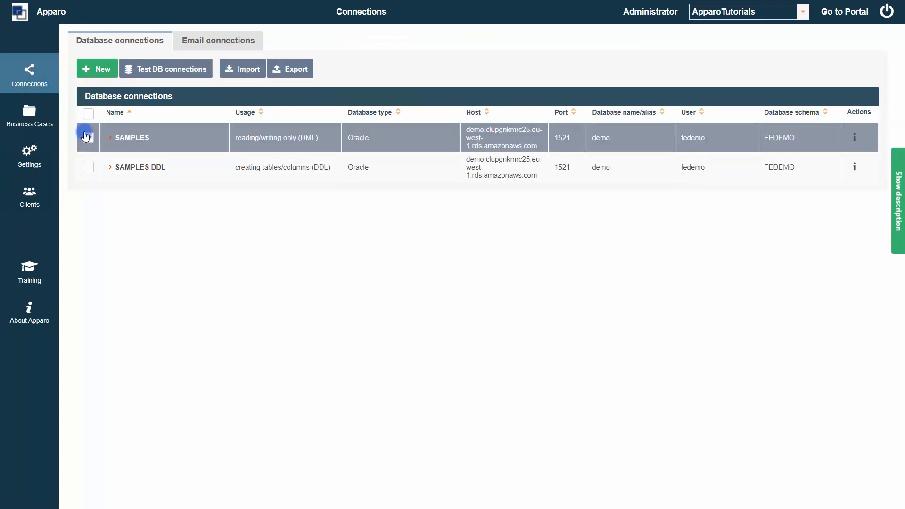
click(29, 113)
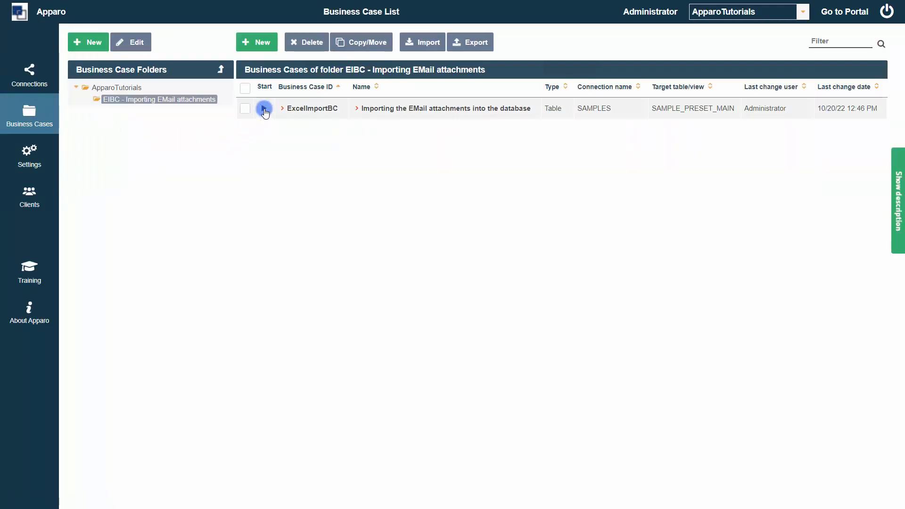
click(264, 109)
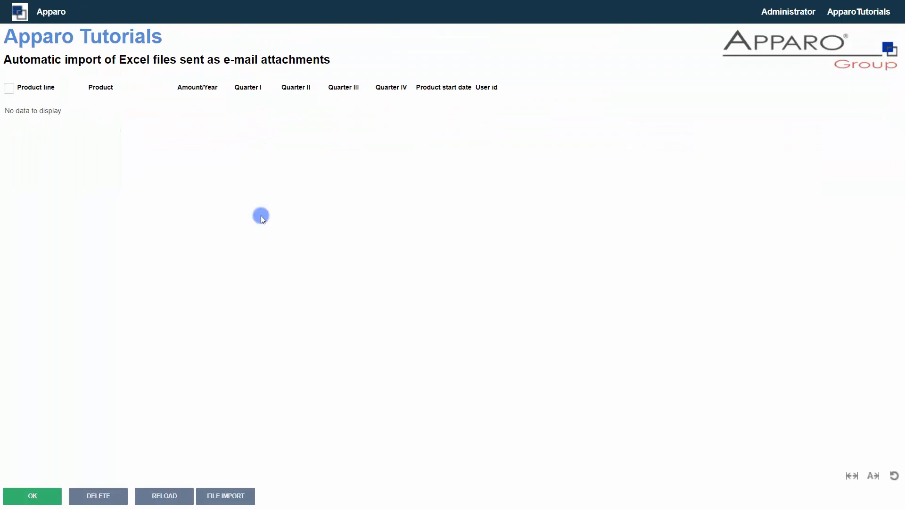
click(231, 496)
click(240, 247)
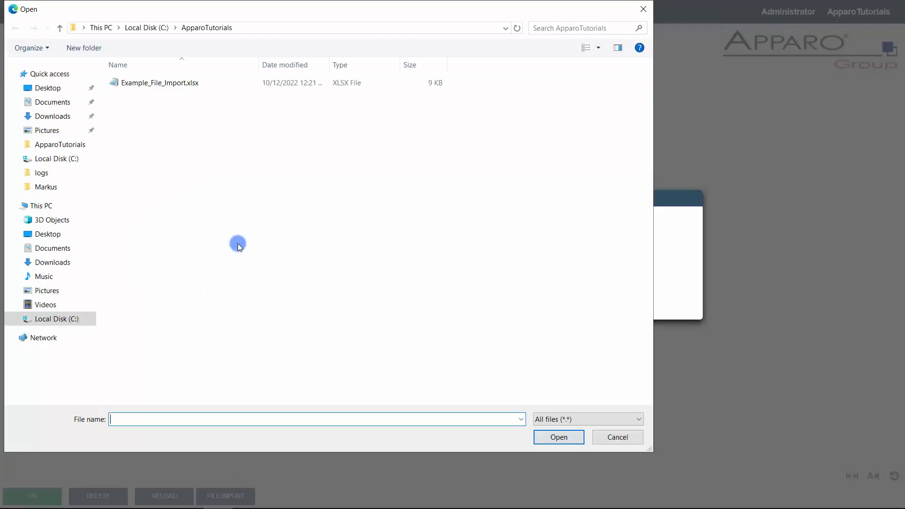
click(192, 84)
click(543, 438)
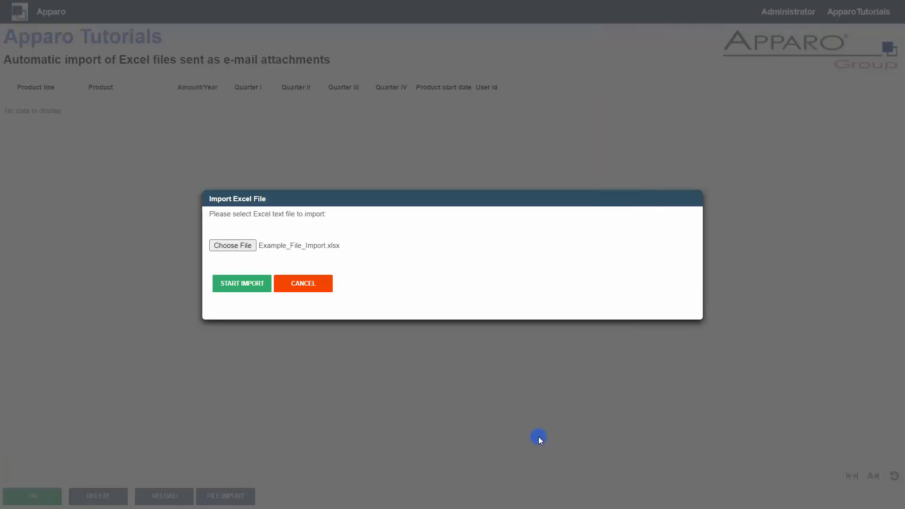
click(250, 280)
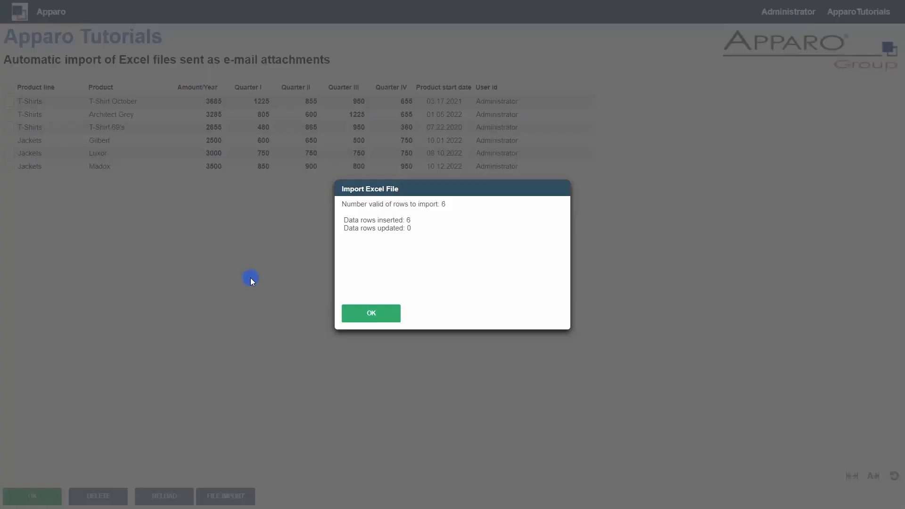
click(374, 315)
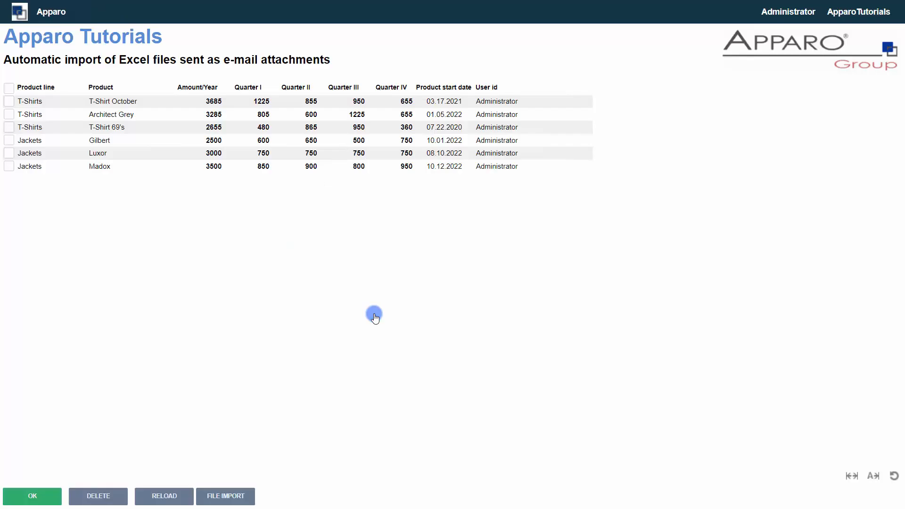
- Delete all six imported rows and return to the business case list
click(8, 88)
click(114, 498)
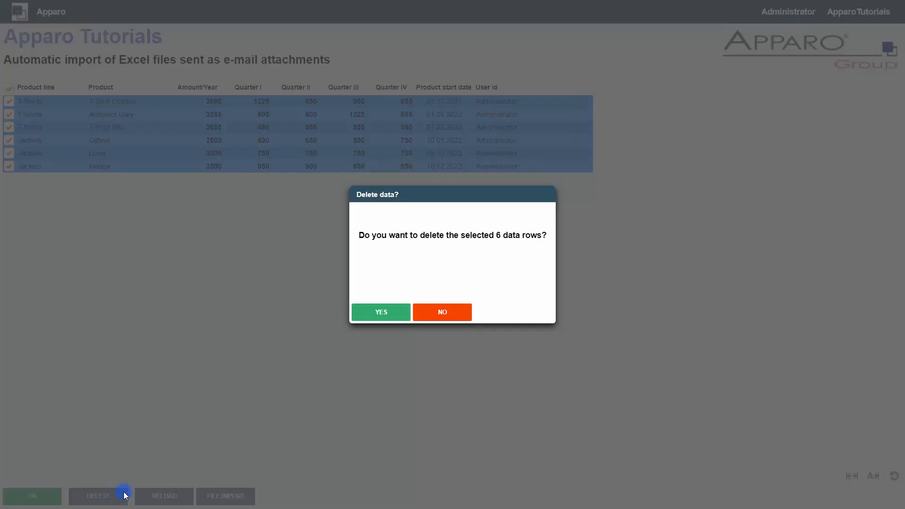
click(387, 315)
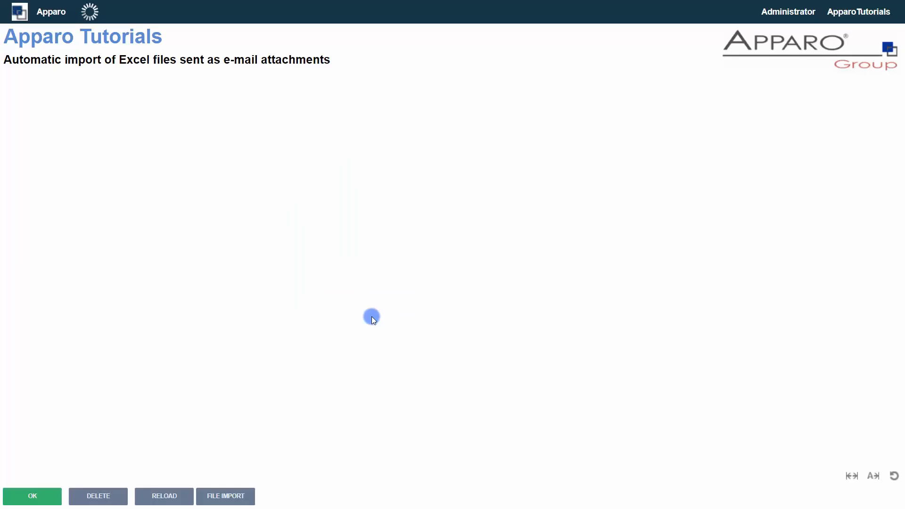
click(45, 499)
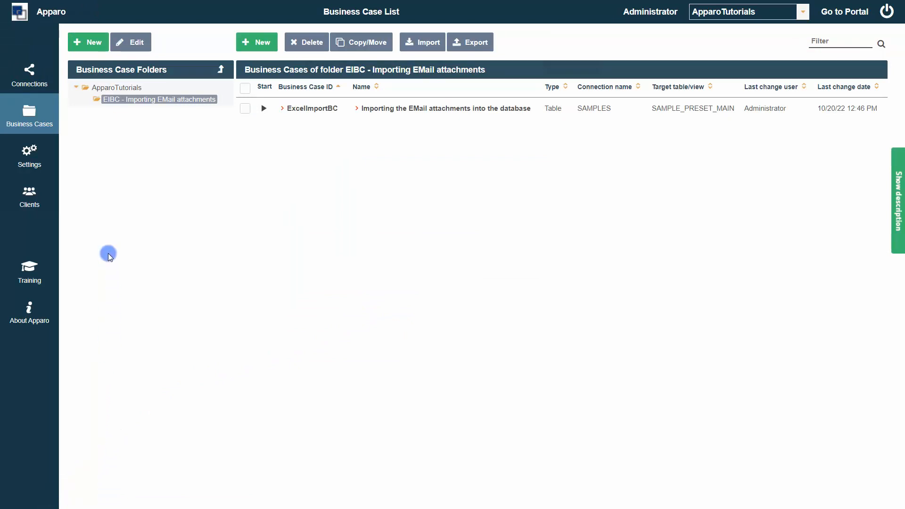
- Open a blank new connection form under Connections > Email connections
click(32, 85)
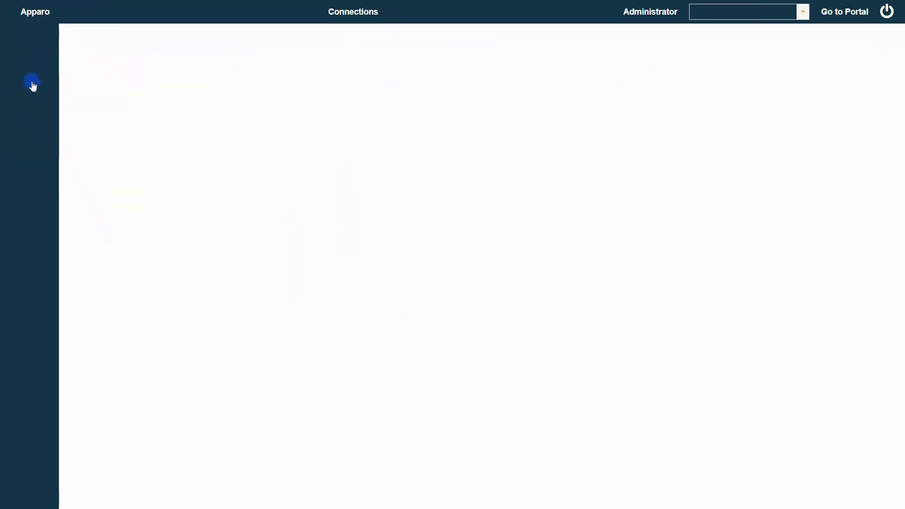
click(196, 40)
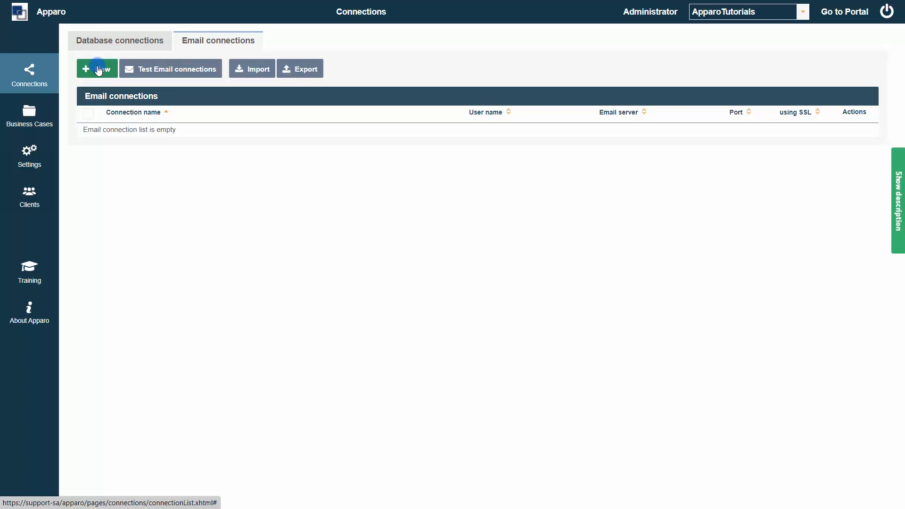
click(98, 70)
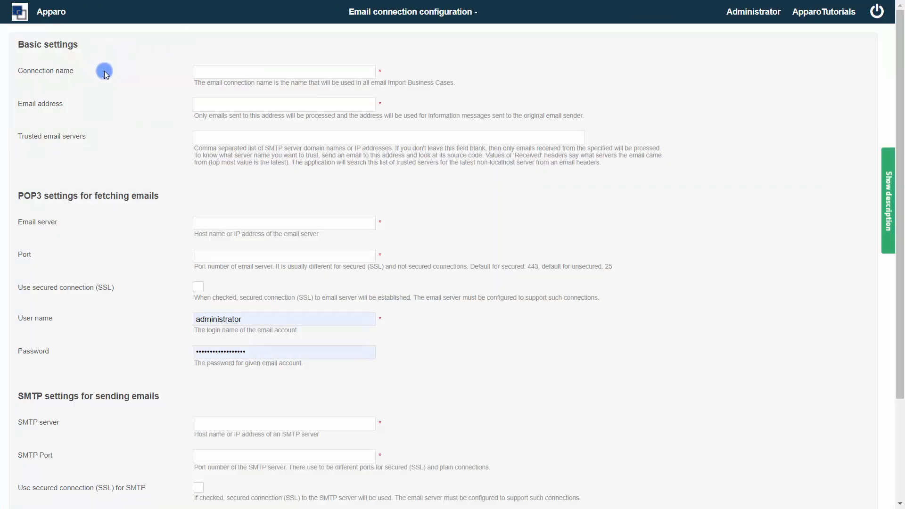
- Name the connection Email Import, enter the mailbox address, and set POP3 pop.ionos.de, port 995, SSL
click(222, 74)
text(E)
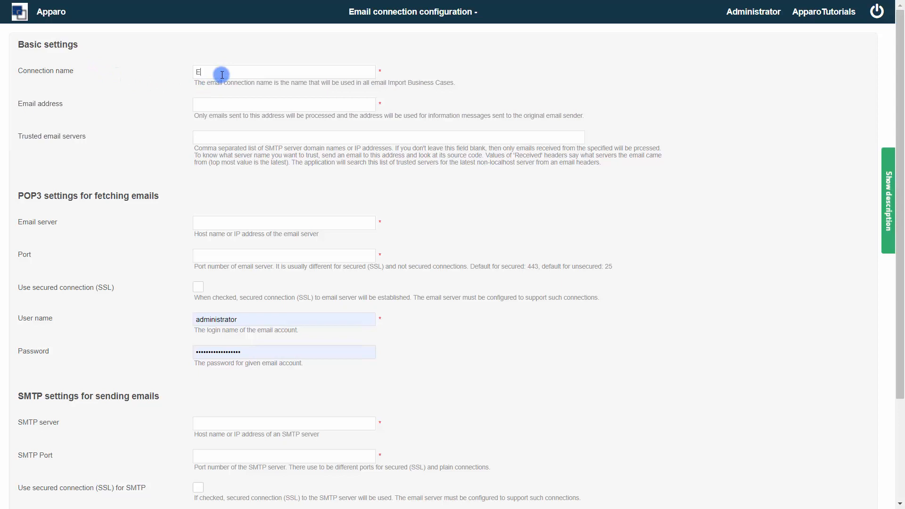
text(mail Impo)
click(223, 104)
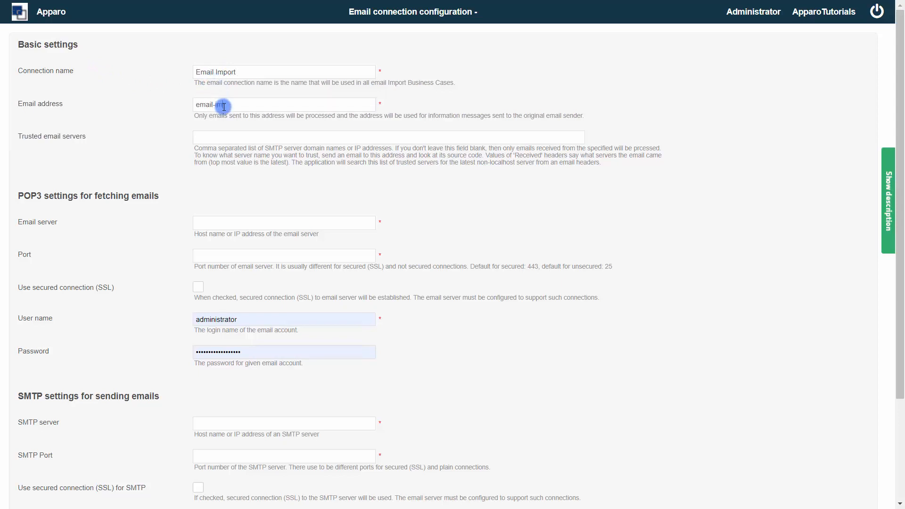
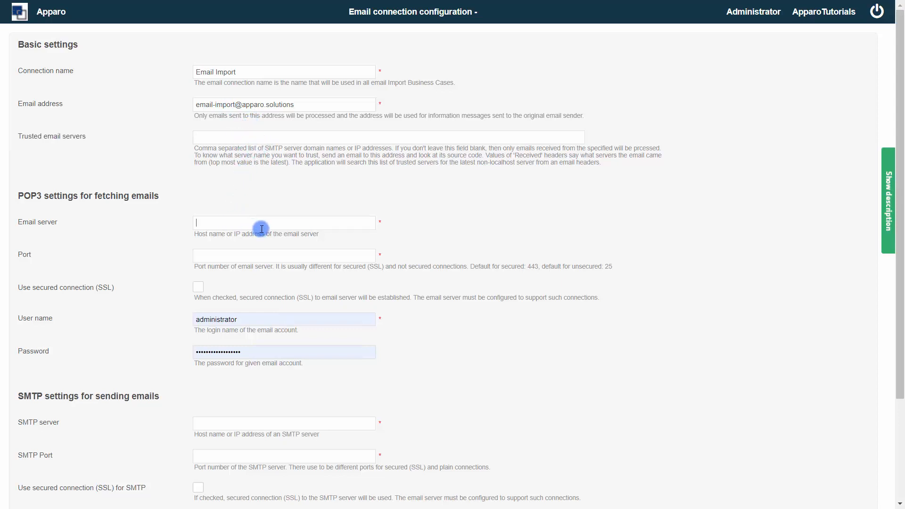
text(pop.)
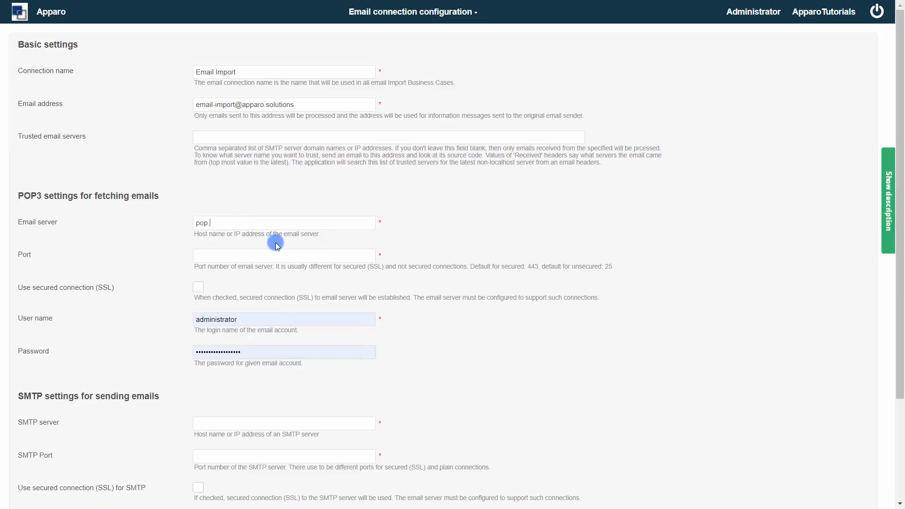
text(ionos.de)
key(Tab)
text(99)
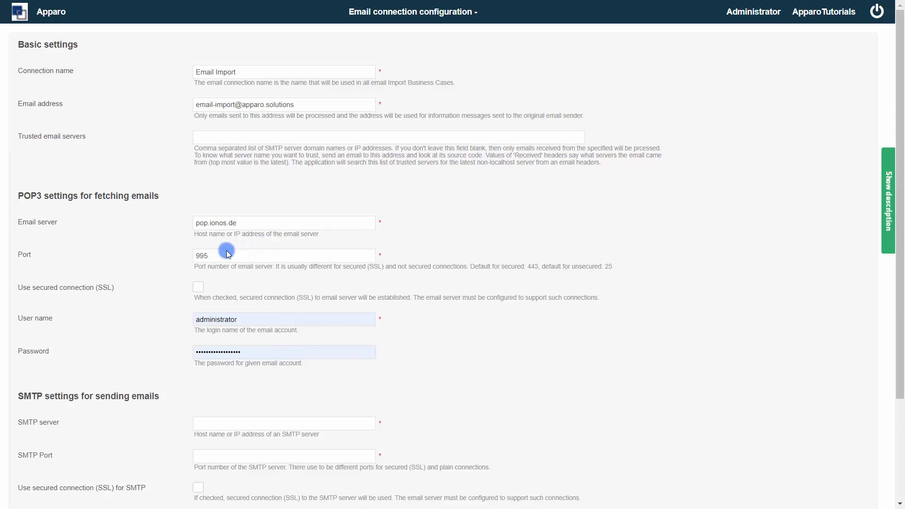
click(199, 287)
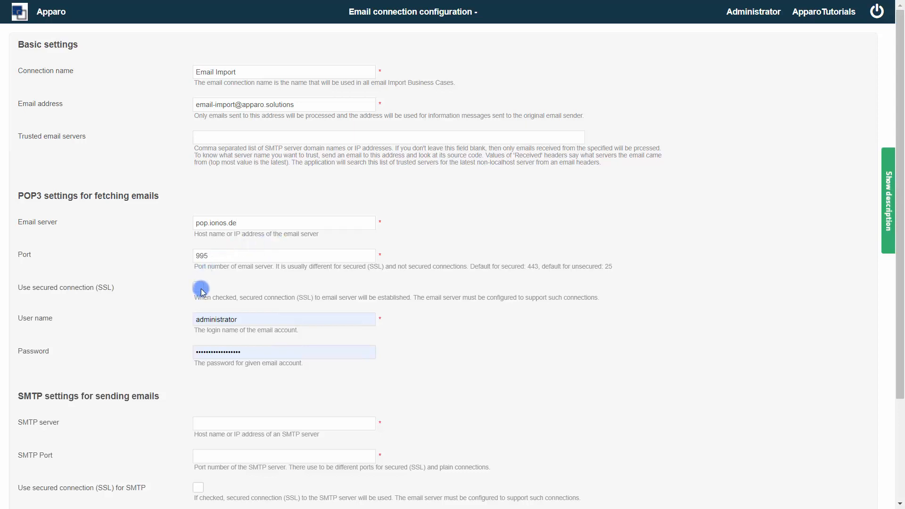
- Use the mailbox address as the user name, enter the account password, and set SMTP server smtp.ionos.de
click(268, 317)
drag(279, 318, 163, 303)
click(309, 106)
drag(309, 105, 105, 103)
key(ctrl+c)
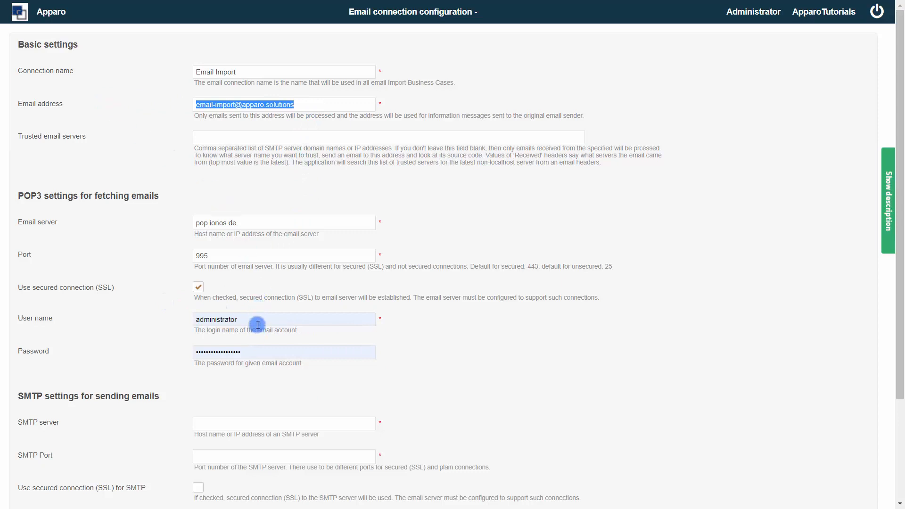
drag(255, 320, 130, 313)
key(ctrl+v)
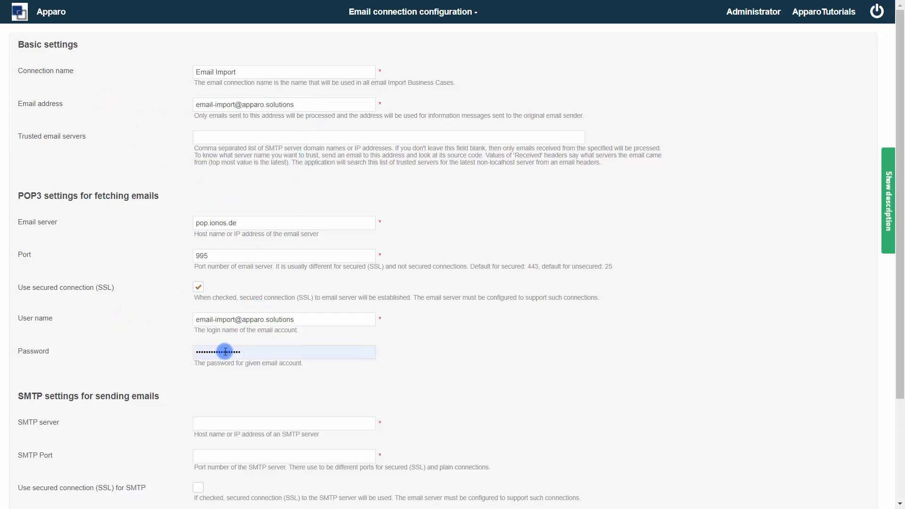
drag(267, 353, 123, 333)
text(•••••••••••)
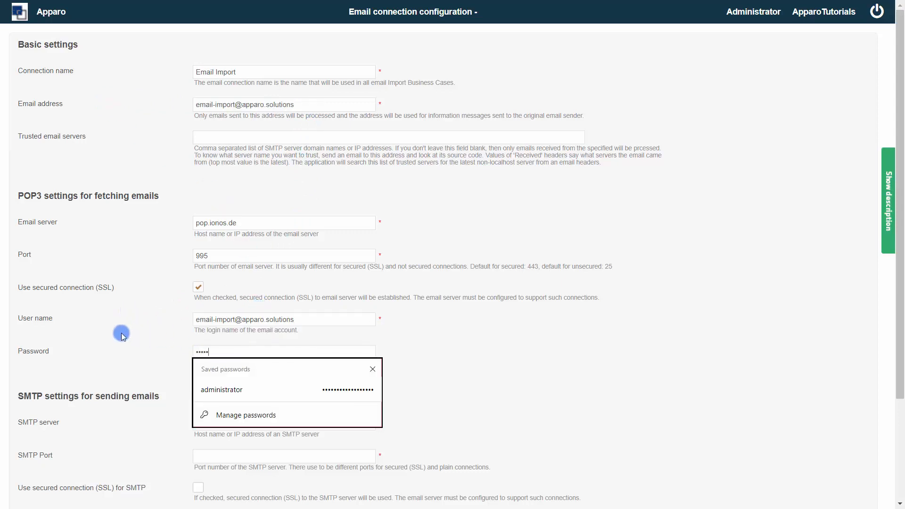
text(••••••)
click(120, 333)
text(smtp.ionos.de)
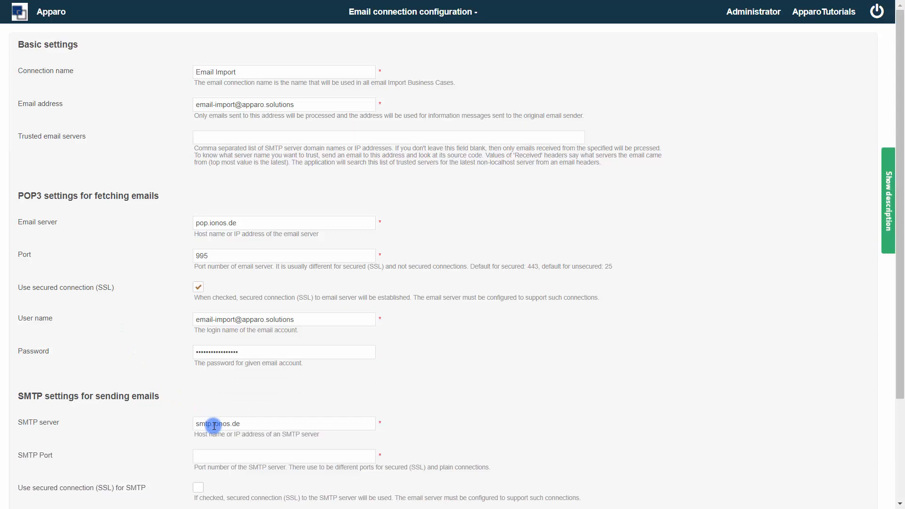
- Set SMTP port 587 and reuse the login name as SMTP user name, with the account password
click(220, 453)
text(5)
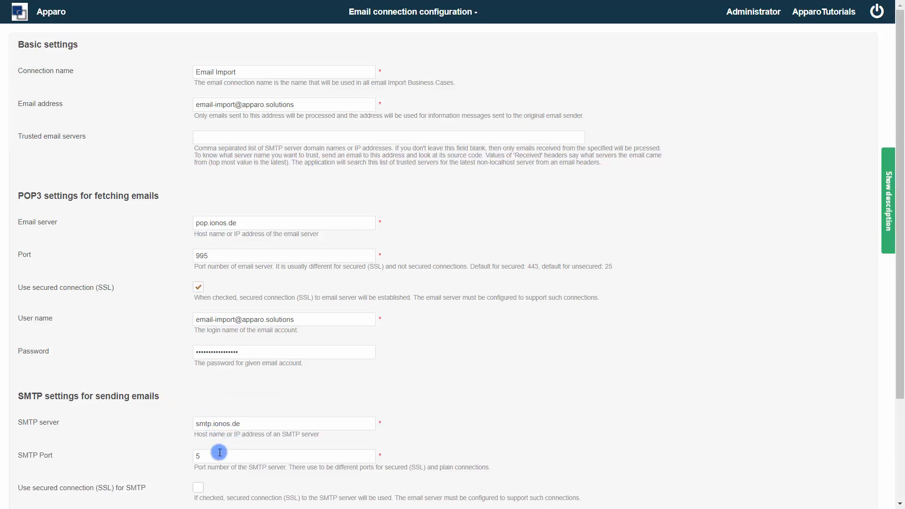
text(87)
scroll(220, 469, down, 3)
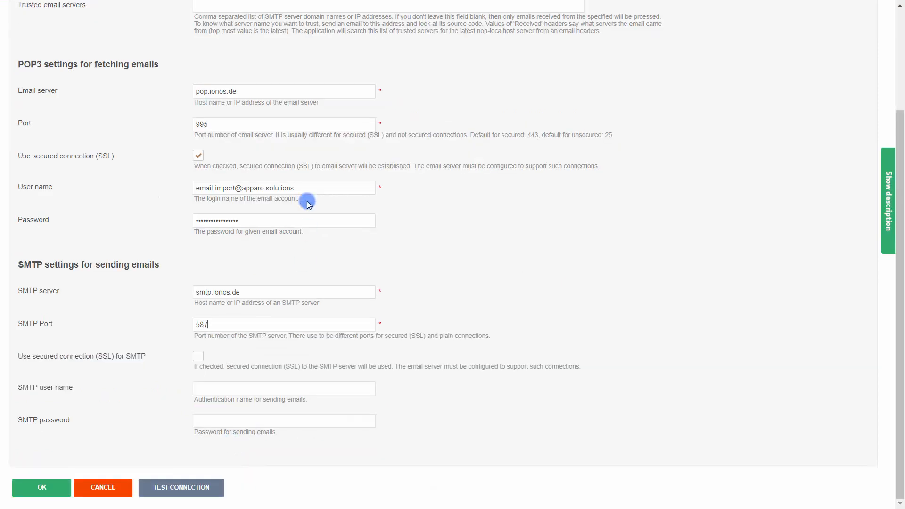
drag(302, 188, 104, 187)
key(ctrl+c)
click(221, 390)
key(ctrl+v)
click(227, 420)
text(a)
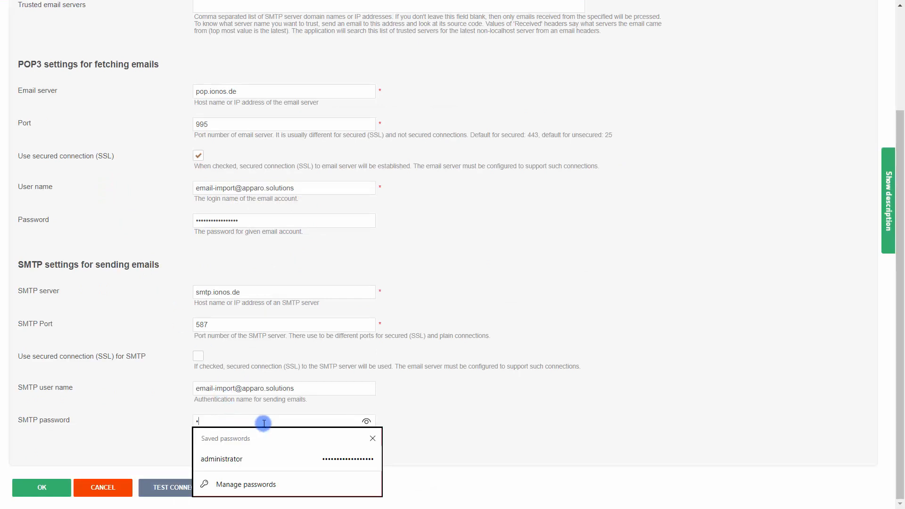
text(••••••••••••••••)
click(408, 432)
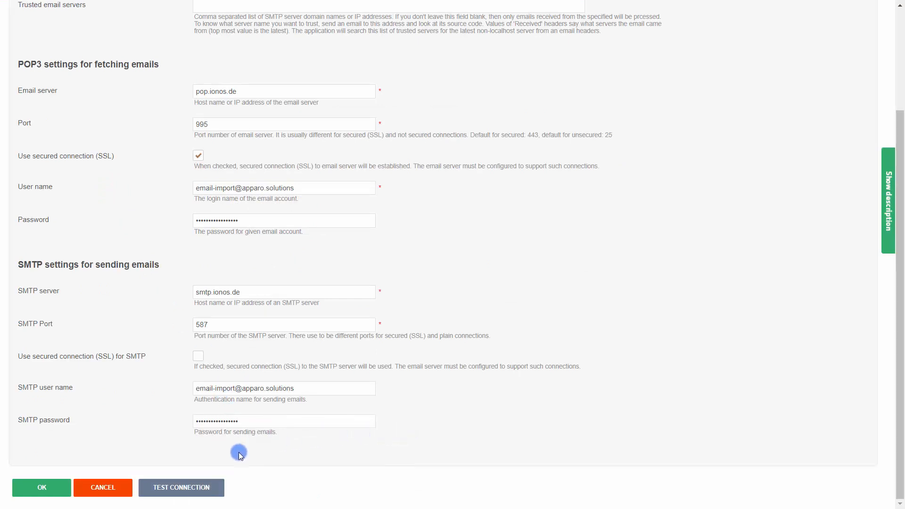
- Test the POP3 and SMTP connections, then save the Email Import connection
click(210, 491)
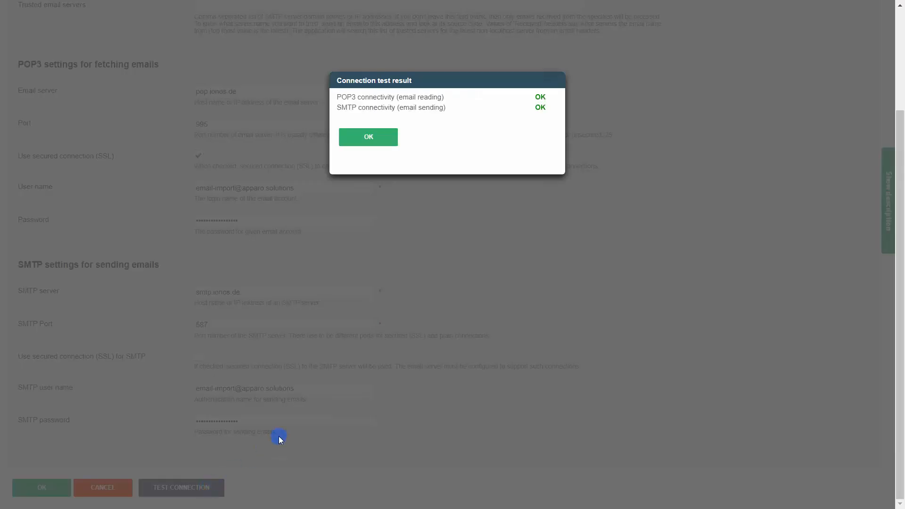
click(357, 138)
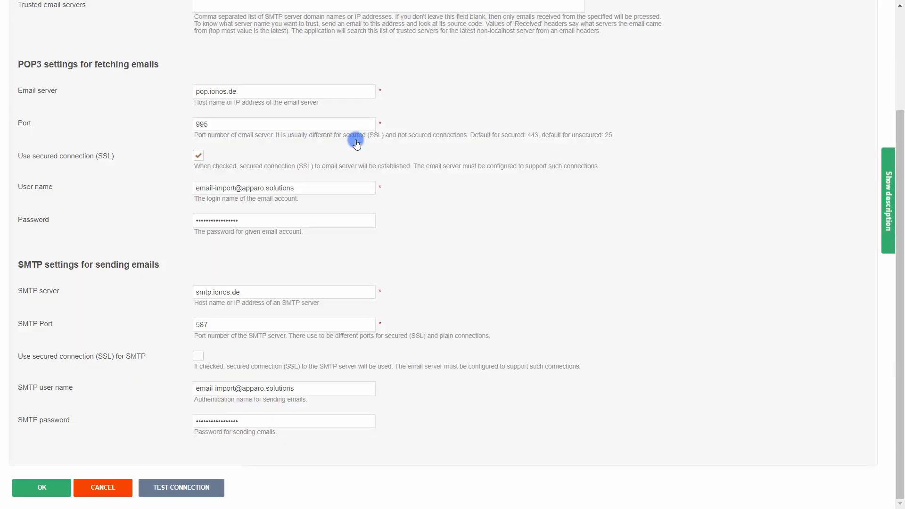
click(52, 489)
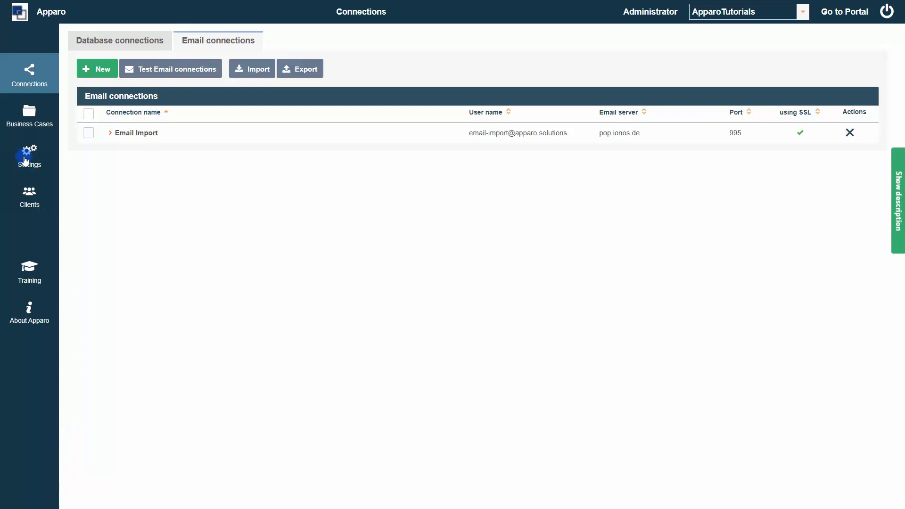
- Create an Email import business case 'EIBC' named 'EIBC Settings' using the Email Import connection
click(26, 118)
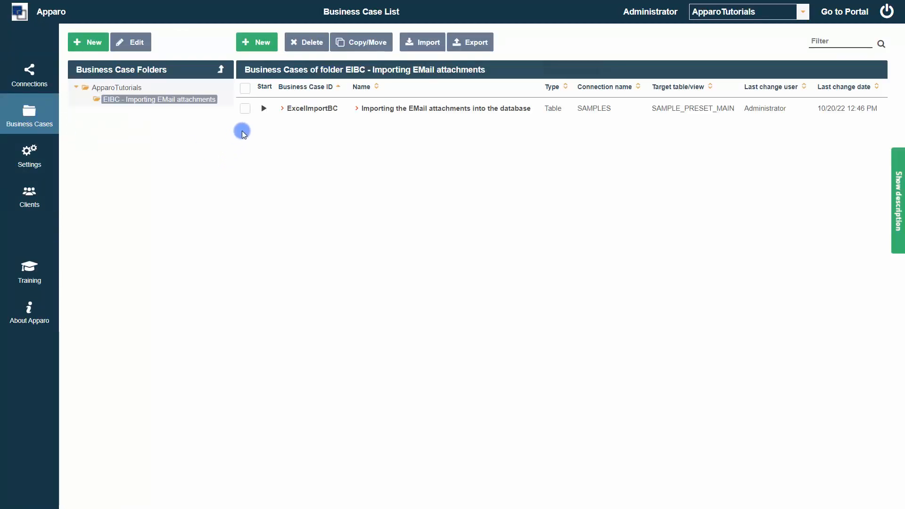
click(249, 44)
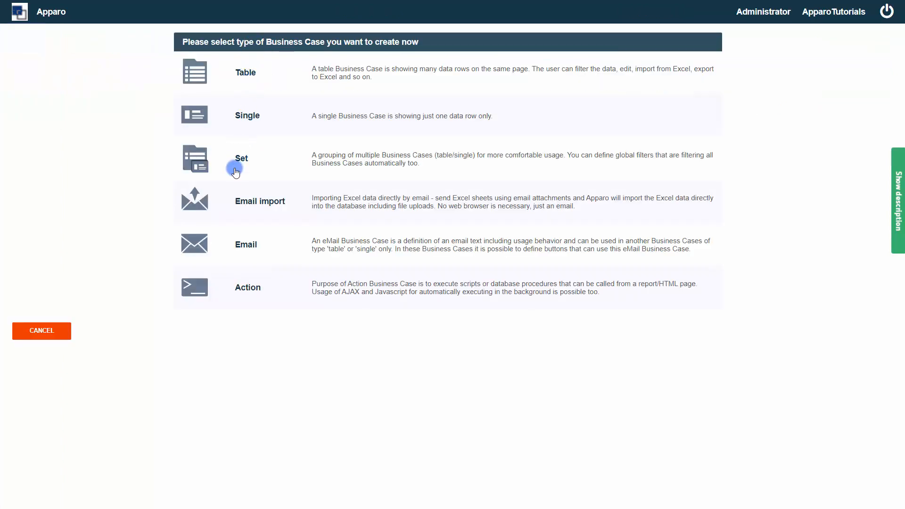
click(273, 207)
click(130, 61)
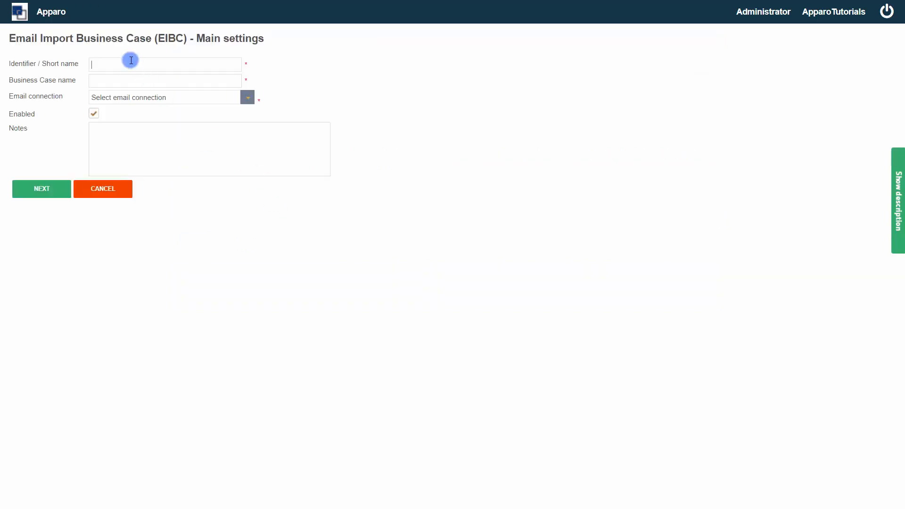
text(EIBC)
click(118, 81)
text(EIBC Settings)
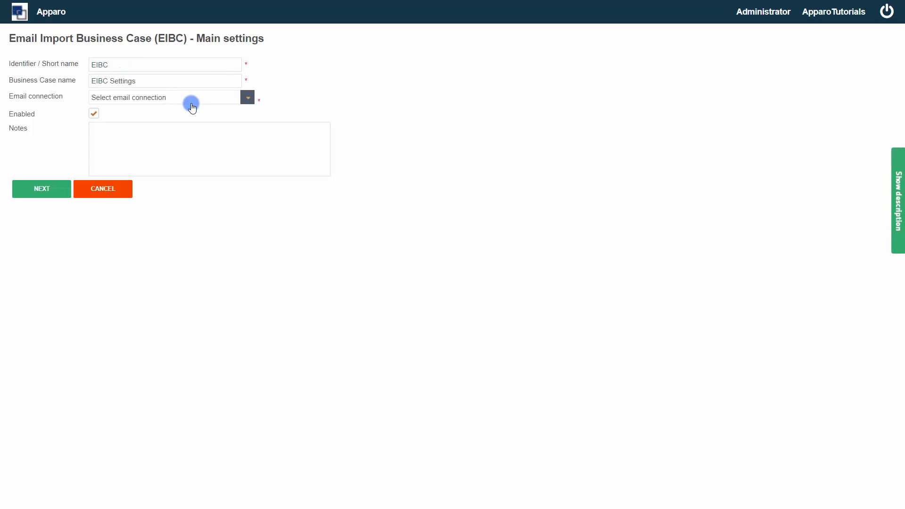
click(247, 99)
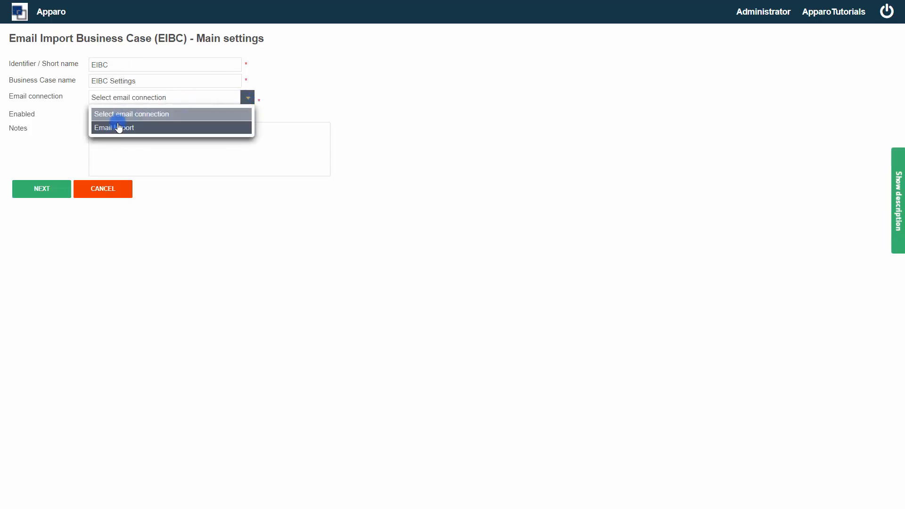
click(118, 126)
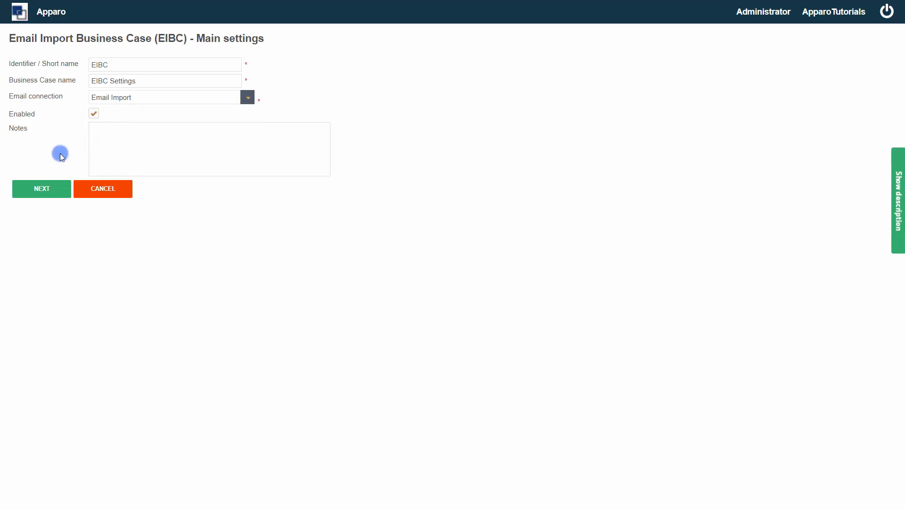
click(49, 185)
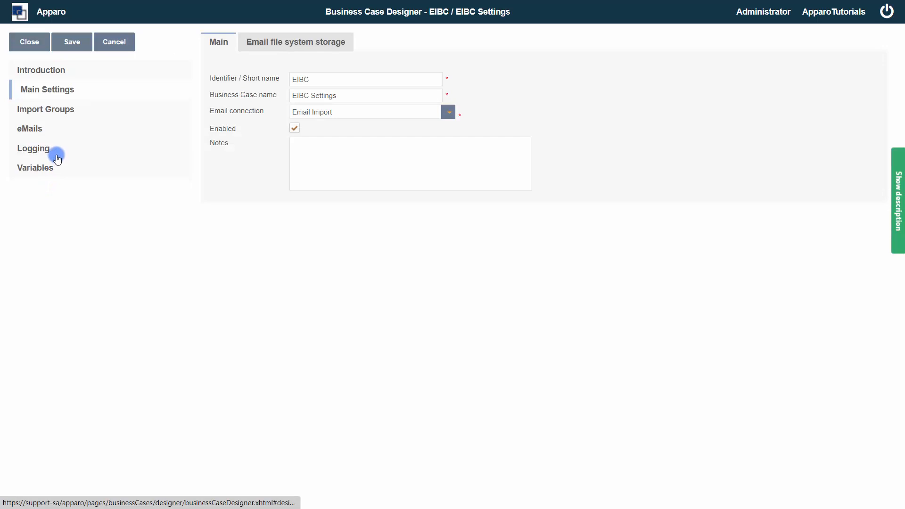
- Add an import group named 'Group One' and show its table business cases
click(63, 113)
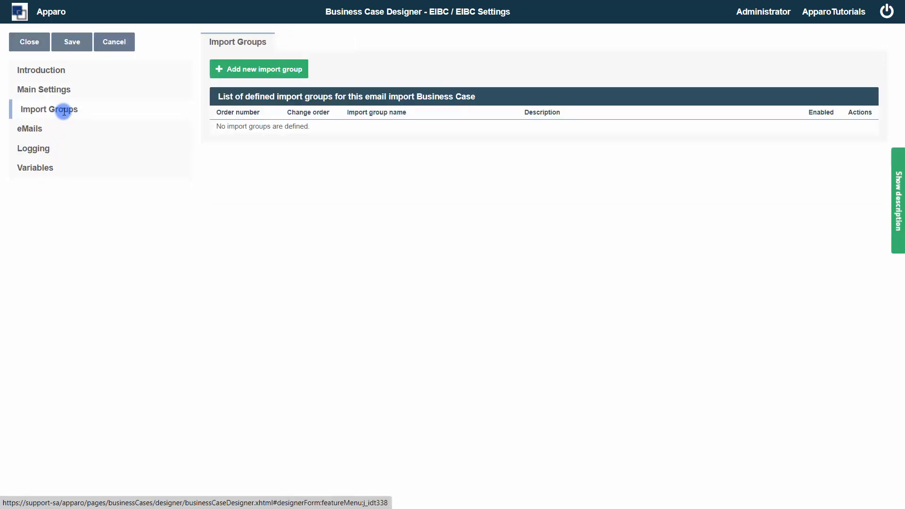
click(238, 77)
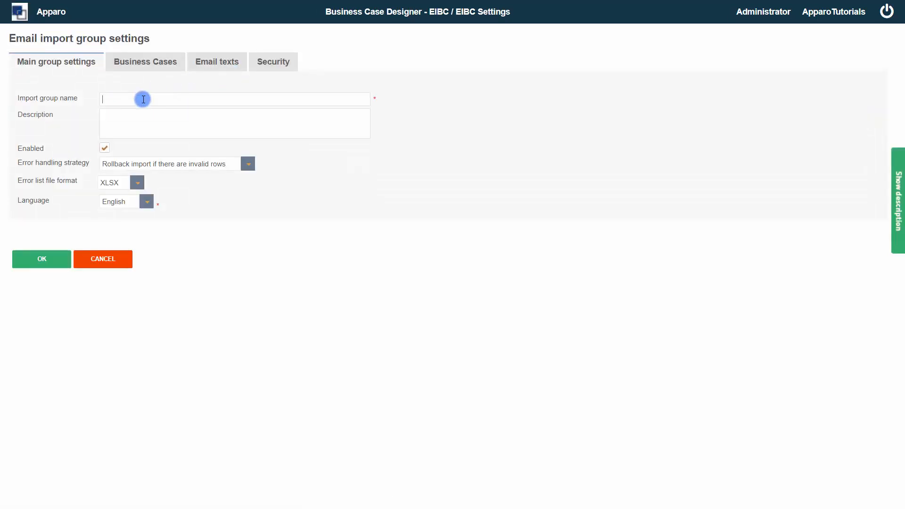
text(Group One)
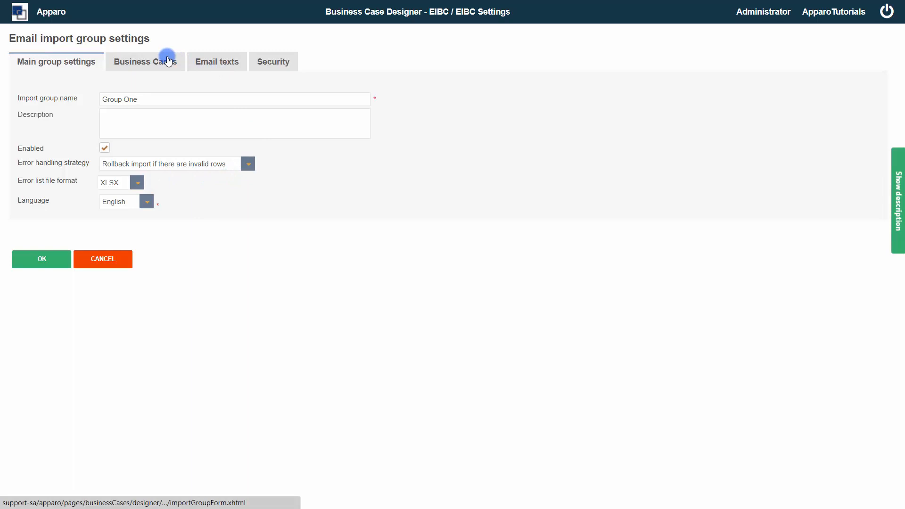
click(167, 60)
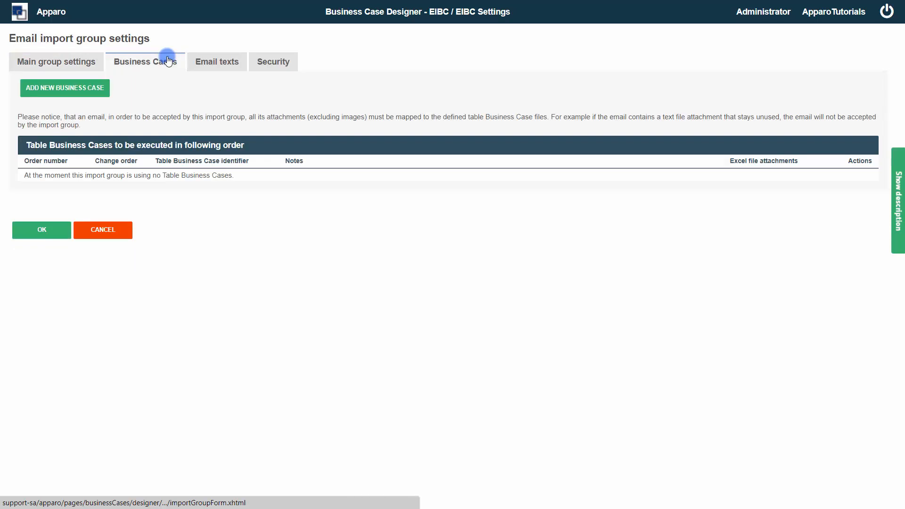
- Add ExcelImportBC to the group's selected table business cases
click(73, 87)
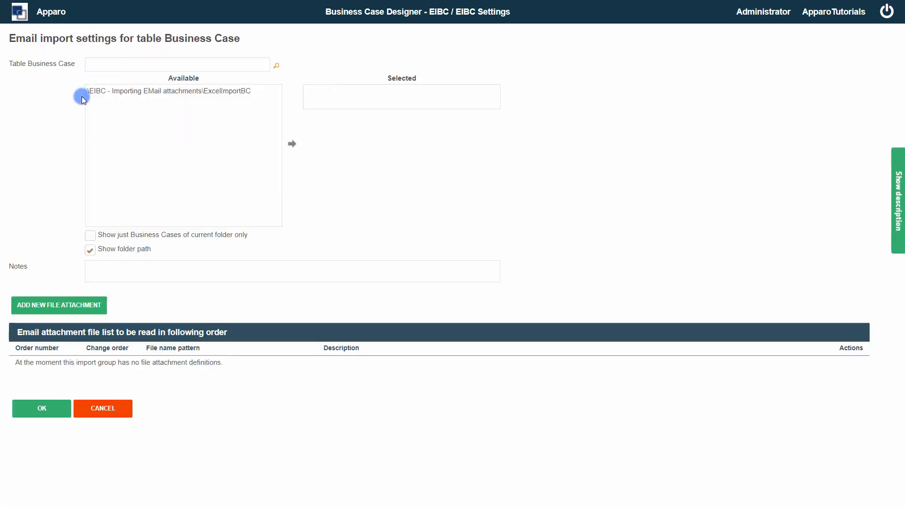
click(117, 95)
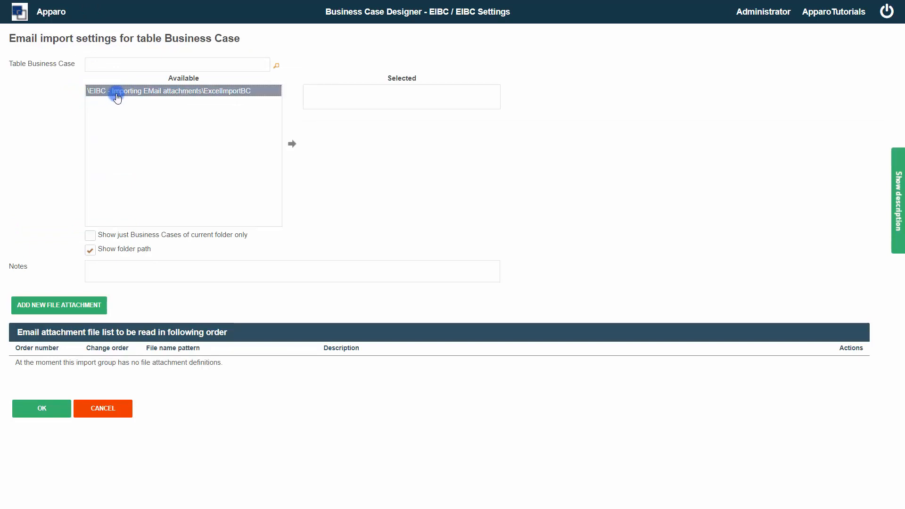
double_click(117, 96)
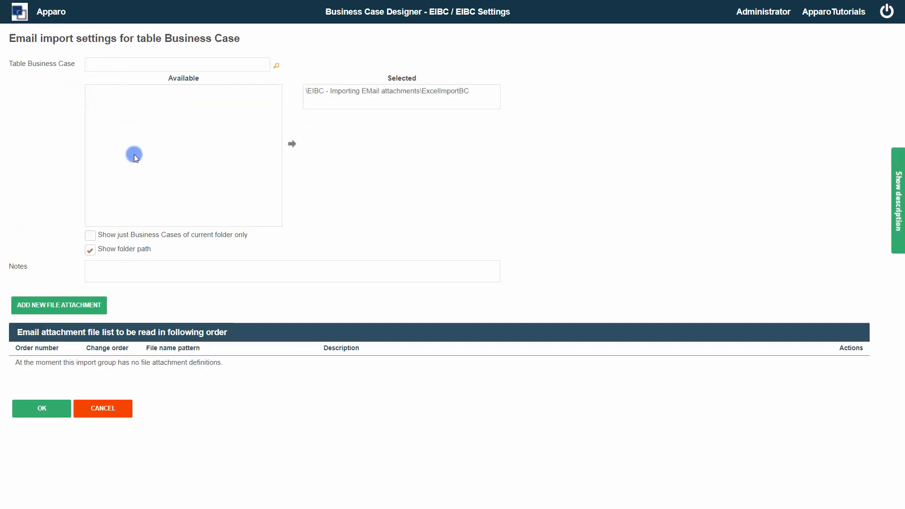
- Define a file attachment for ExcelImportBC with name pattern *.excel
click(90, 310)
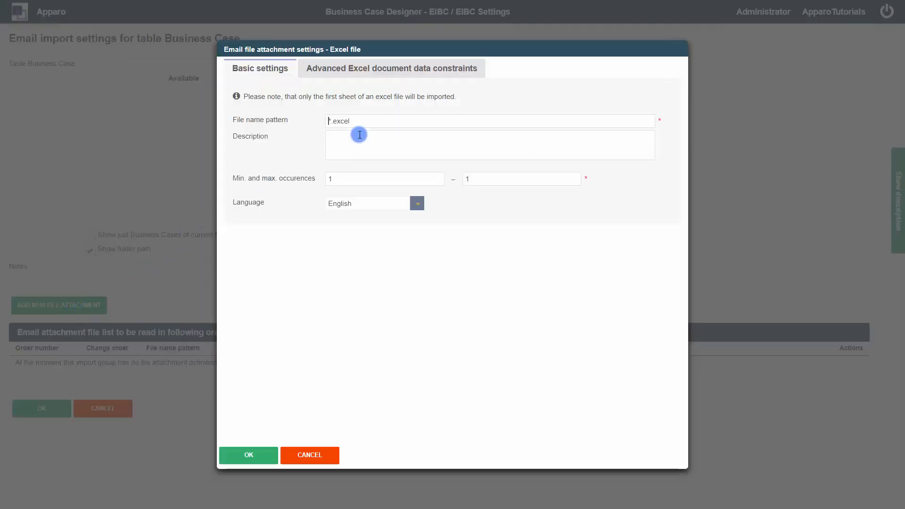
drag(358, 121, 299, 123)
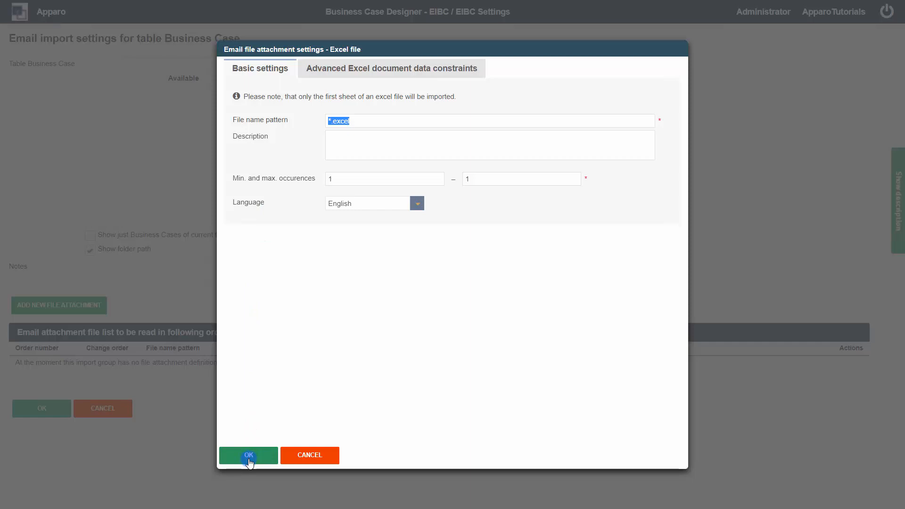
click(248, 457)
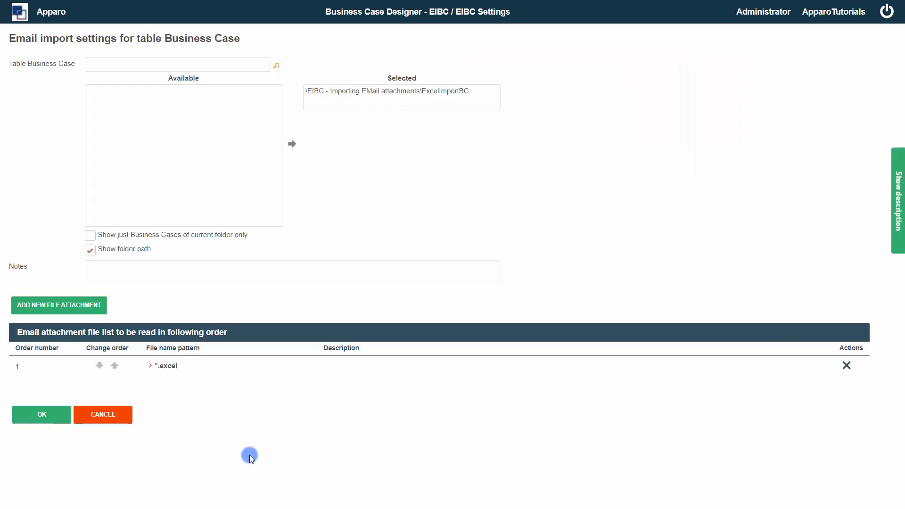
- Save the ExcelImportBC mapping and Group One after checking its security settings, then close the designer
click(47, 415)
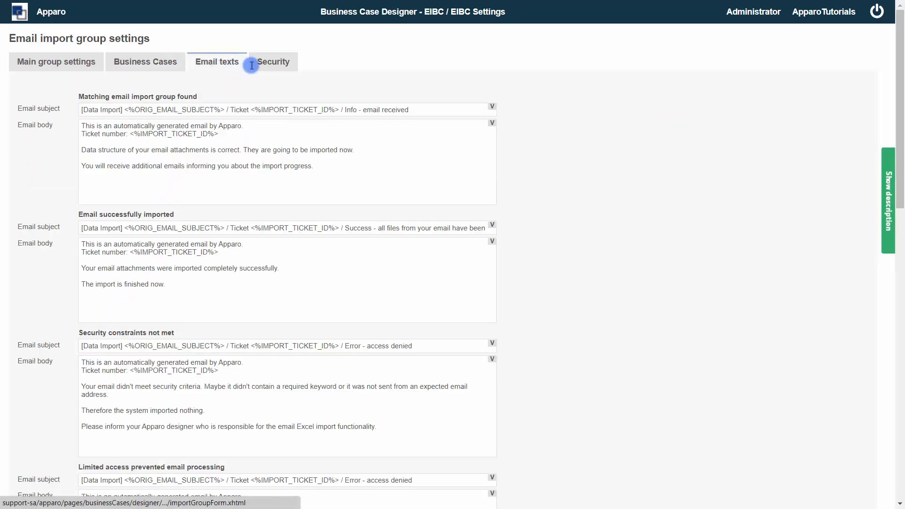
click(271, 68)
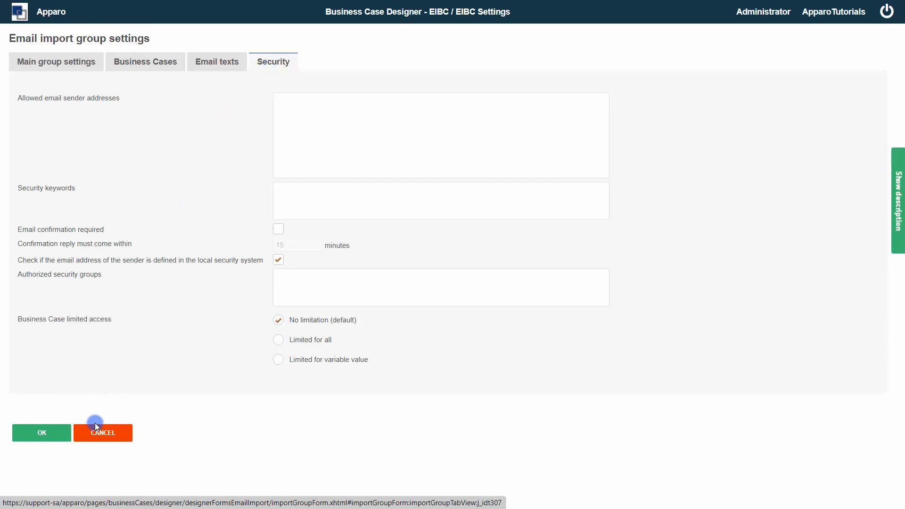
click(58, 442)
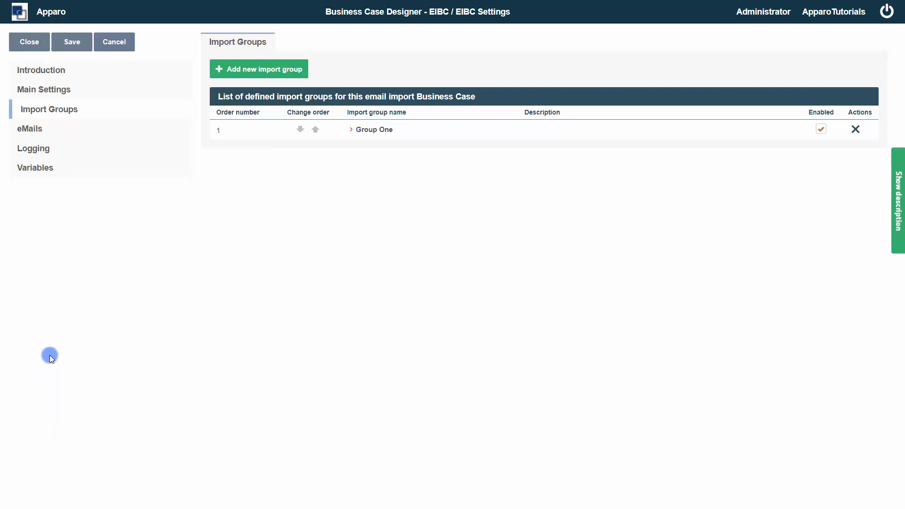
click(25, 46)
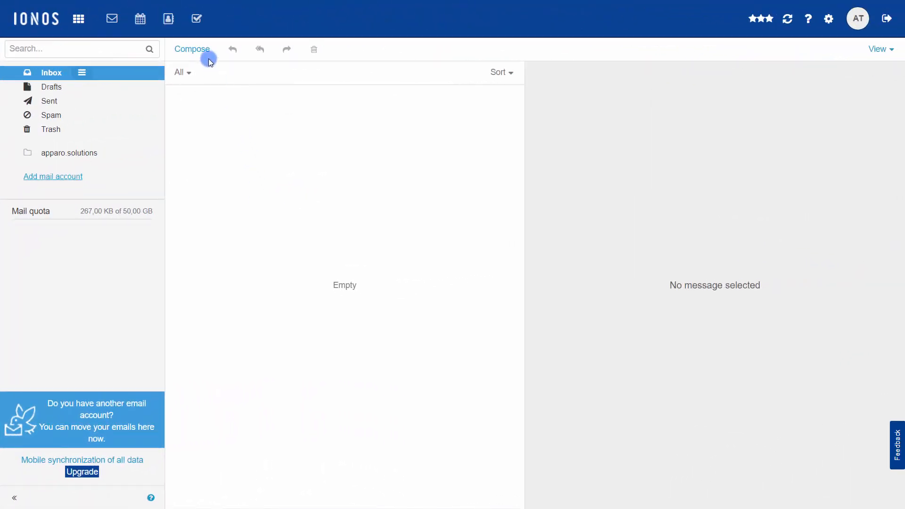
- Email Example_File_Import.xlsx, without a subject, to the Apparo import mailbox address
click(201, 50)
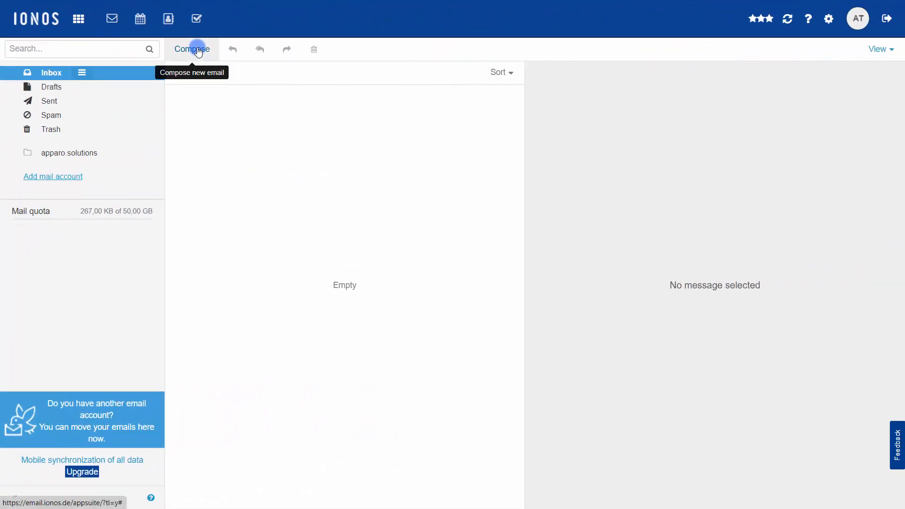
text(e)
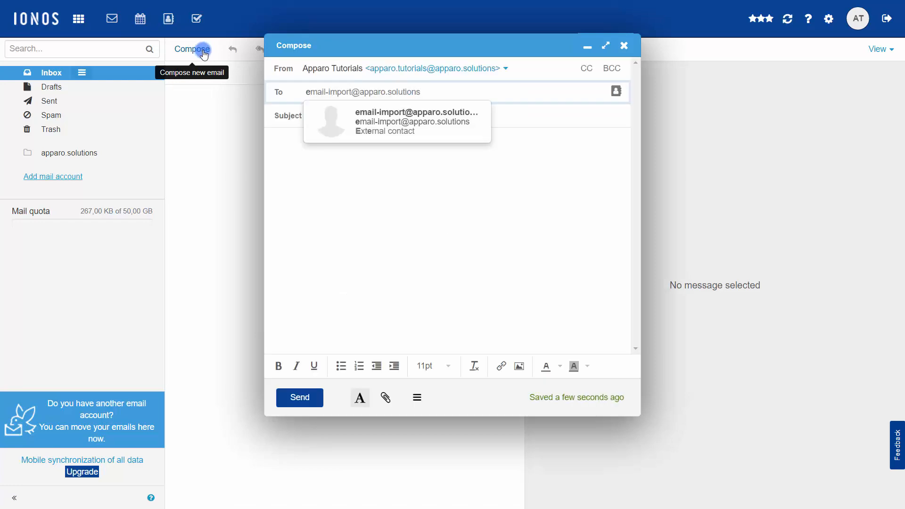
key(Return)
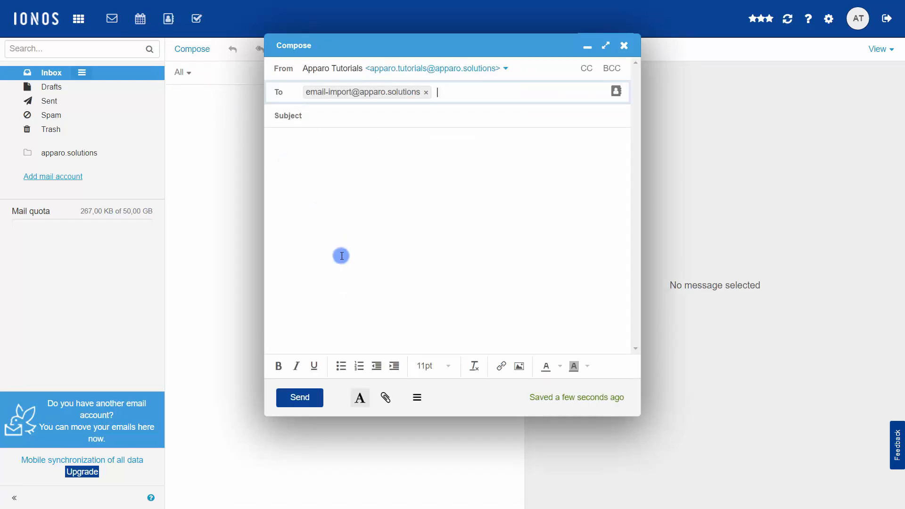
click(385, 400)
double_click(190, 86)
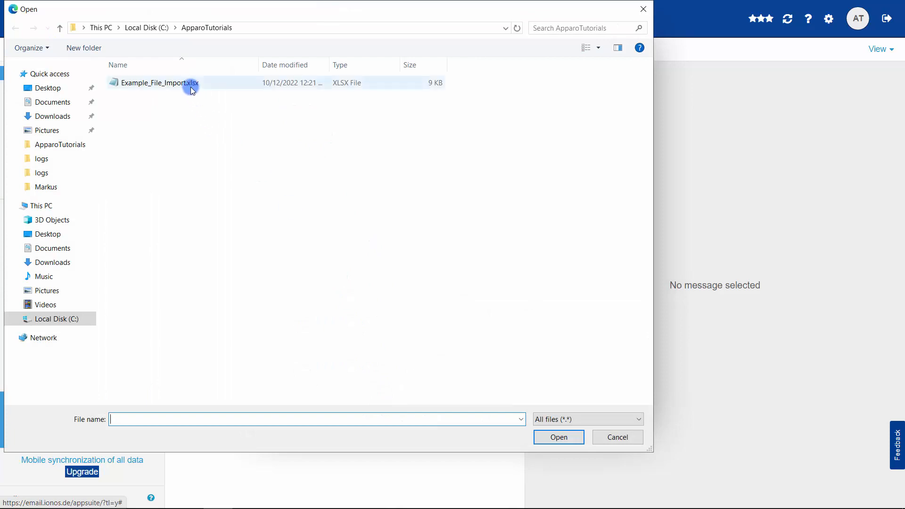
click(289, 394)
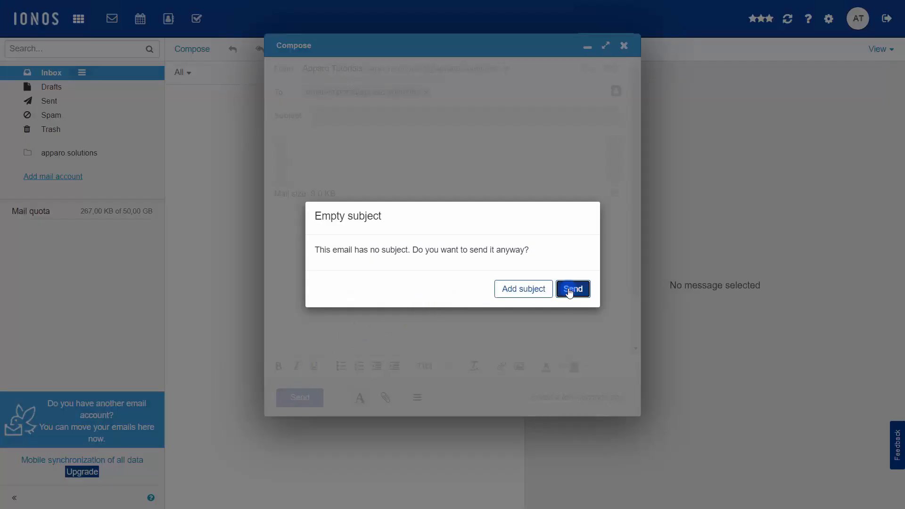
click(568, 289)
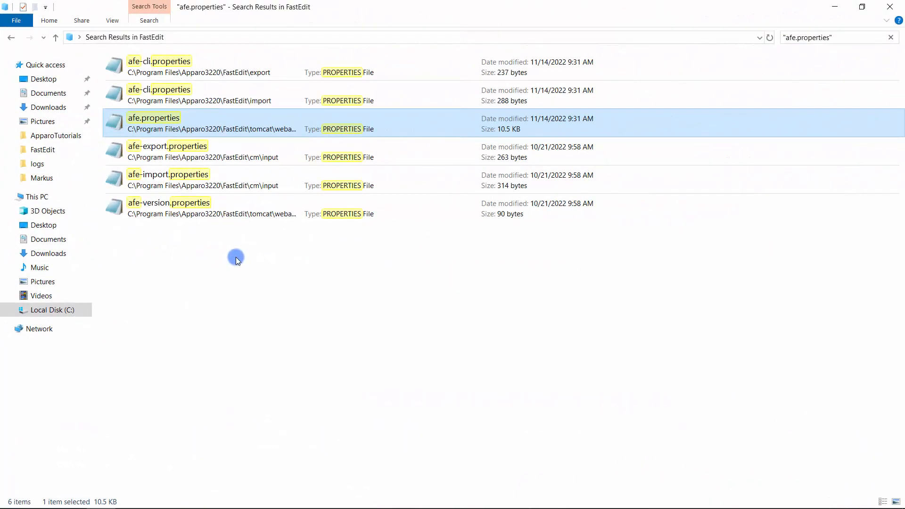
- Open afe.properties and highlight the EMAIL IMPORT SETTINGS line polling the mailbox every 300 seconds
double_click(202, 116)
scroll(229, 417, down, 5)
scroll(230, 416, down, 20)
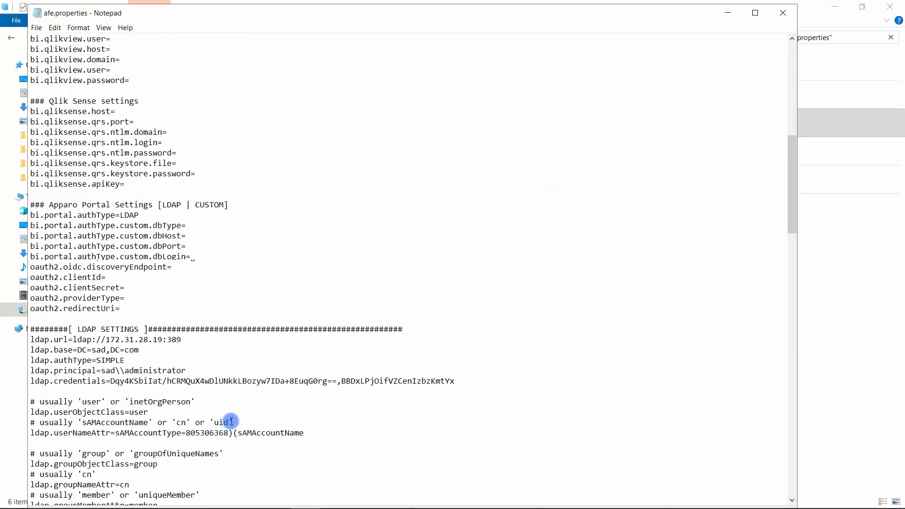
scroll(229, 421, down, 7)
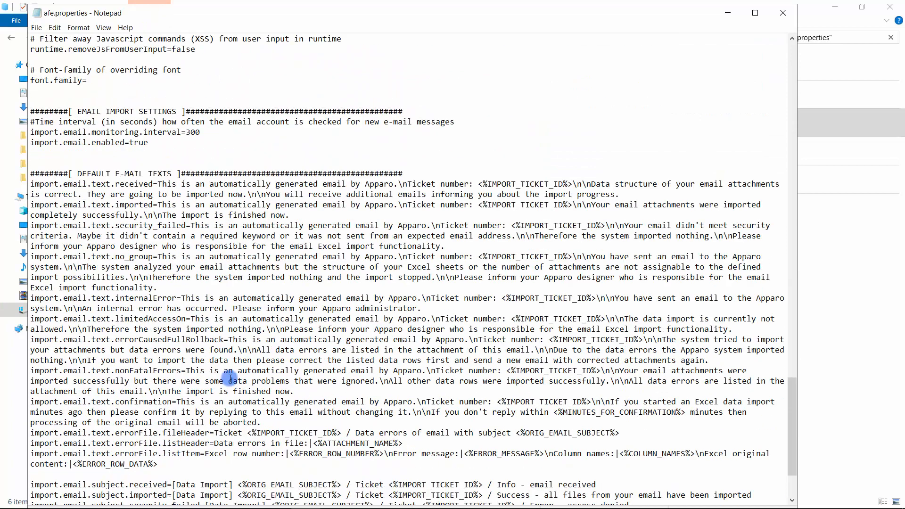
drag(149, 142, 2, 100)
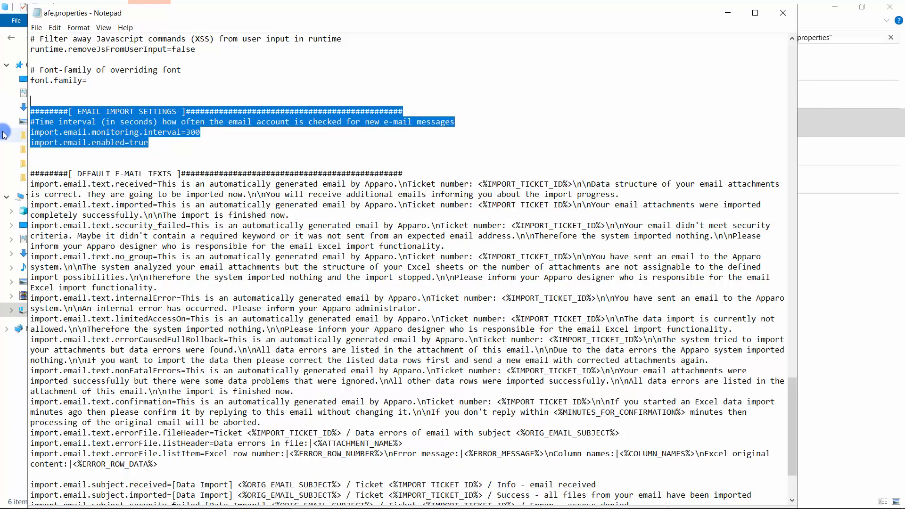
triple_click(193, 136)
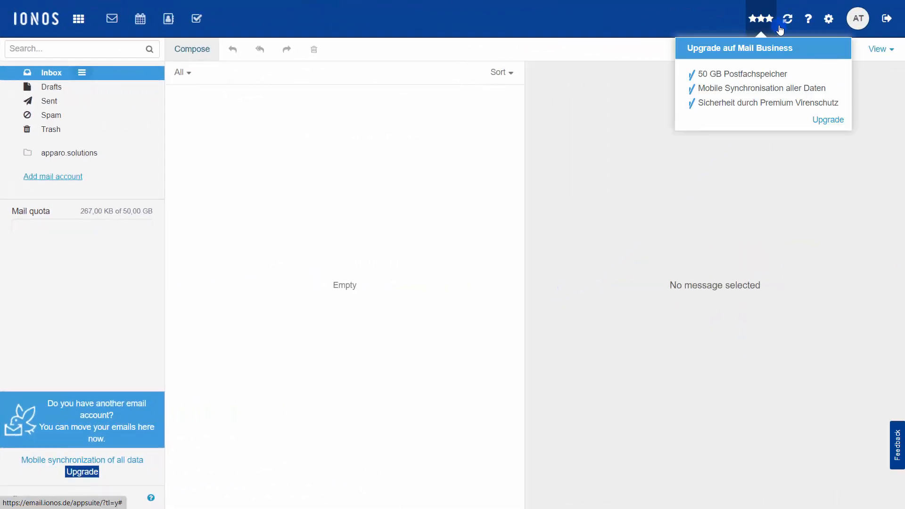
- Refresh the inbox and read the Ticket 344 'email received' and 'import success' replies
click(786, 21)
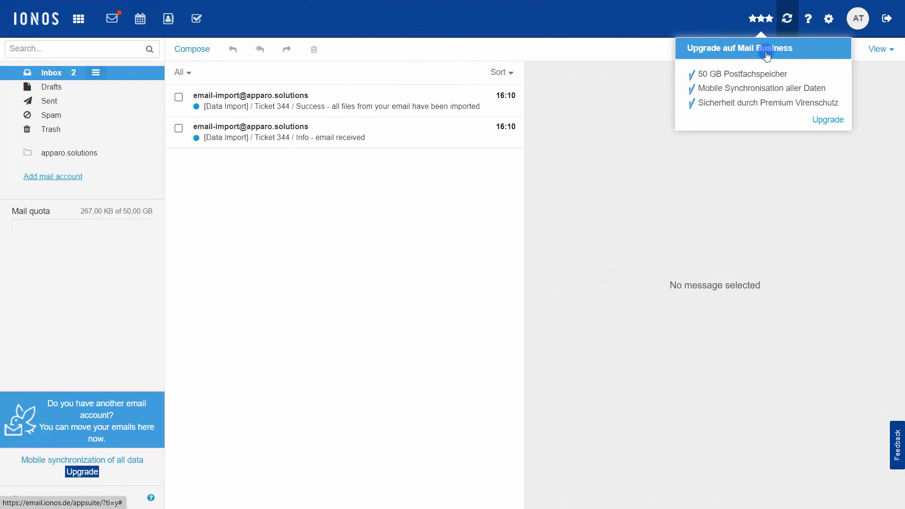
click(408, 133)
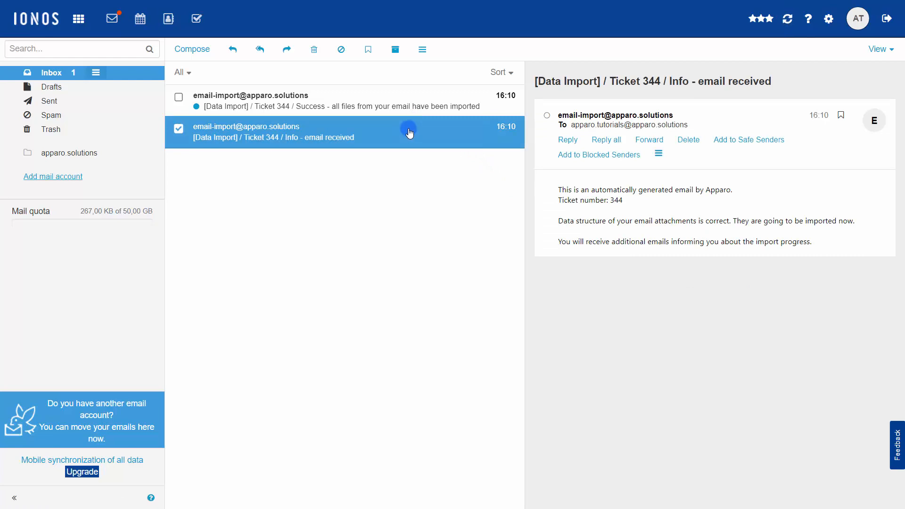
click(414, 103)
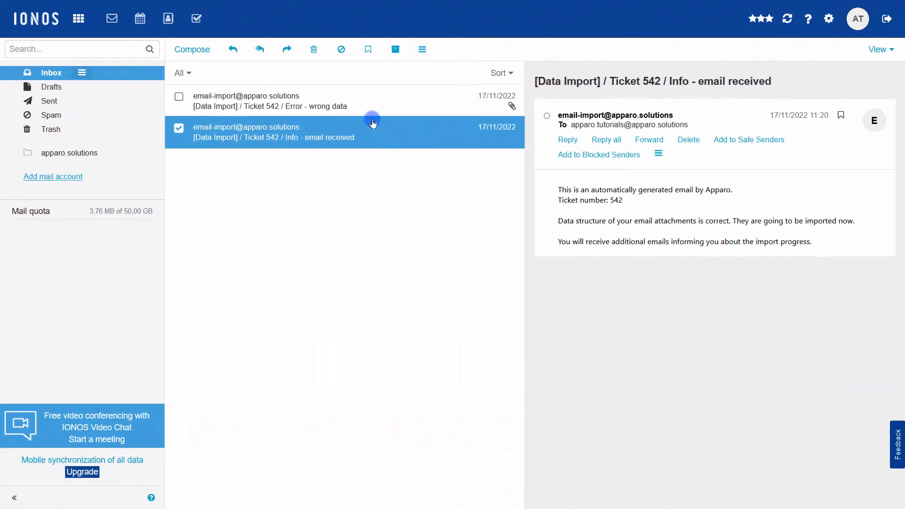
- Open the Ticket 542 'Error - wrong data' email, highlight the data-errors sentence, and download its attachment
click(372, 100)
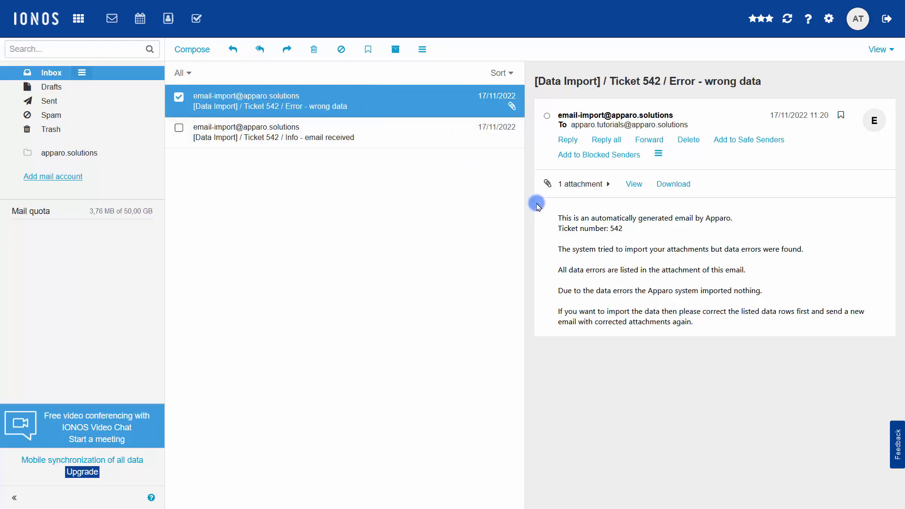
click(556, 254)
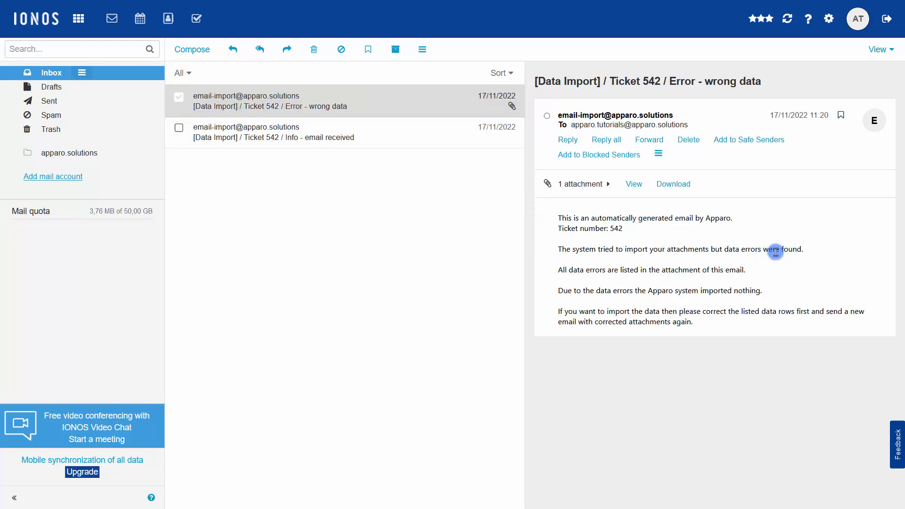
drag(804, 249, 717, 252)
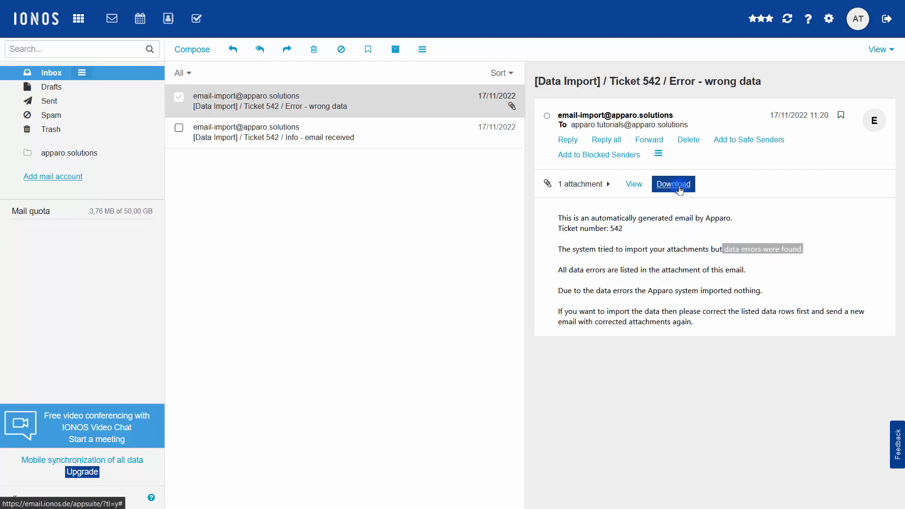
click(674, 185)
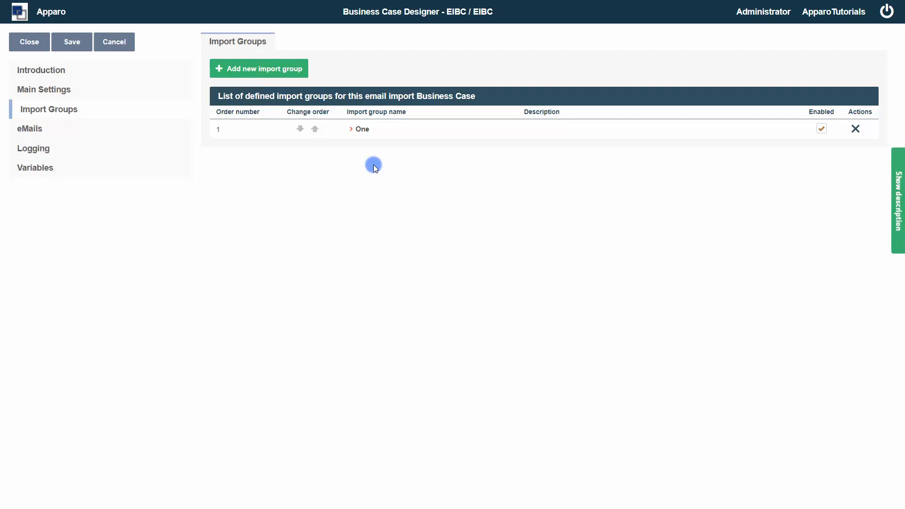
click(363, 130)
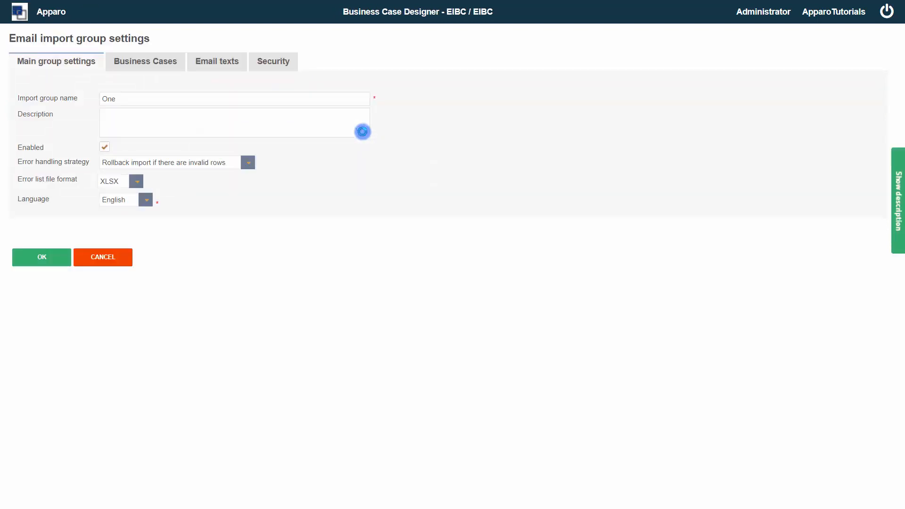
click(282, 66)
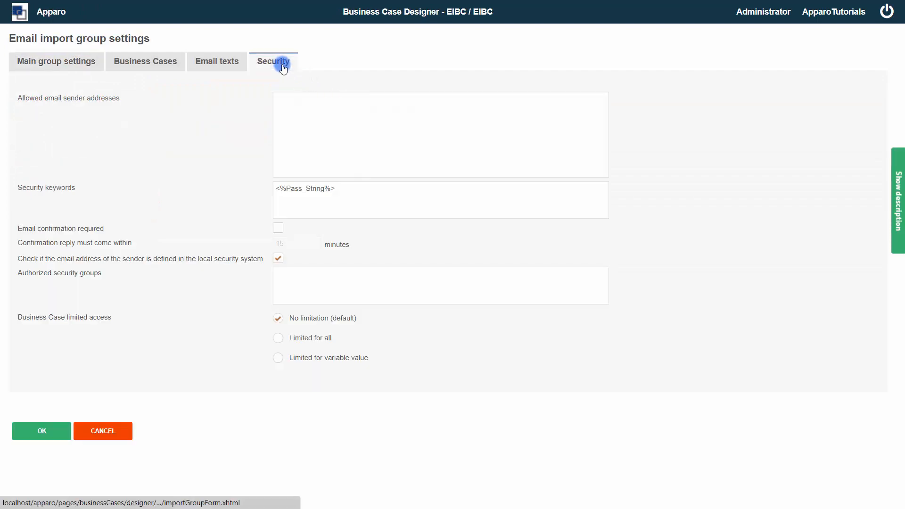
click(304, 105)
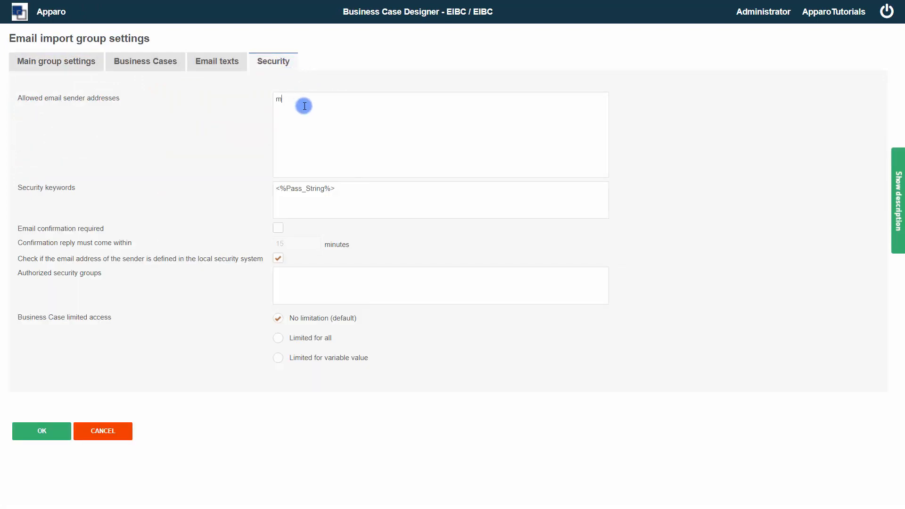
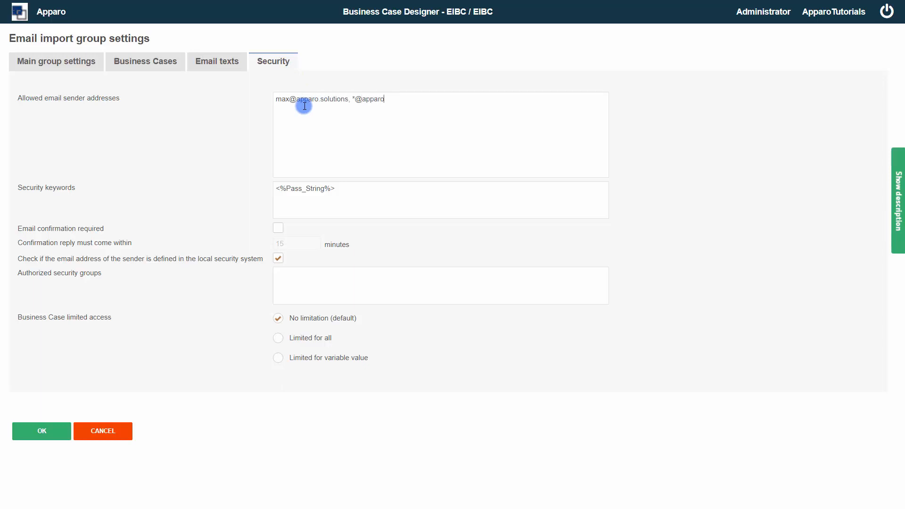
text(.solutions)
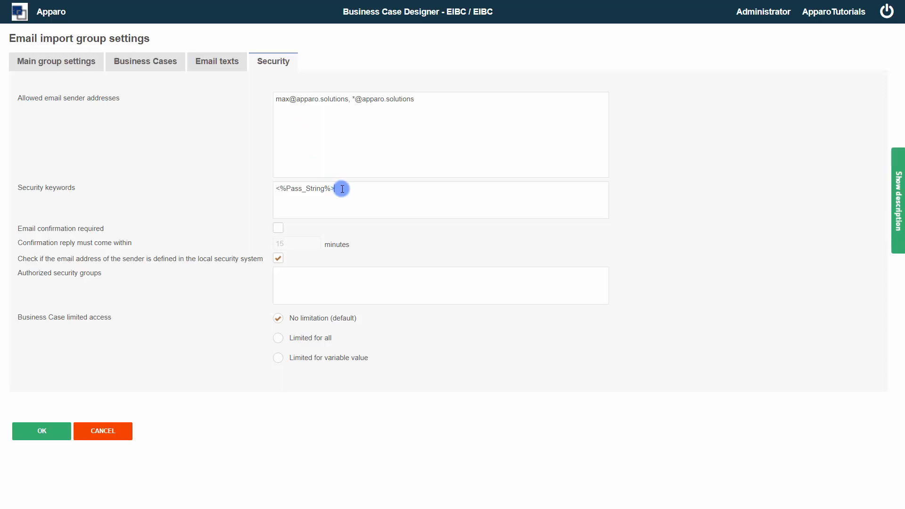
drag(340, 188, 252, 191)
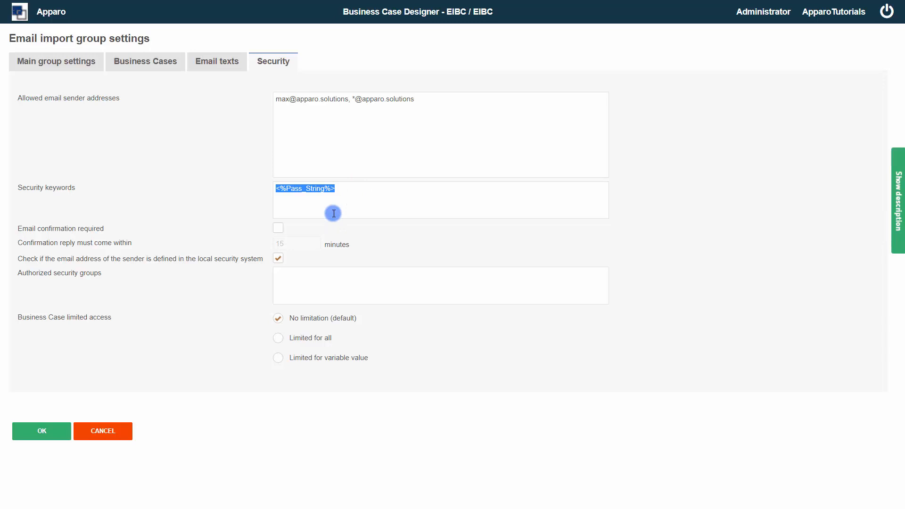
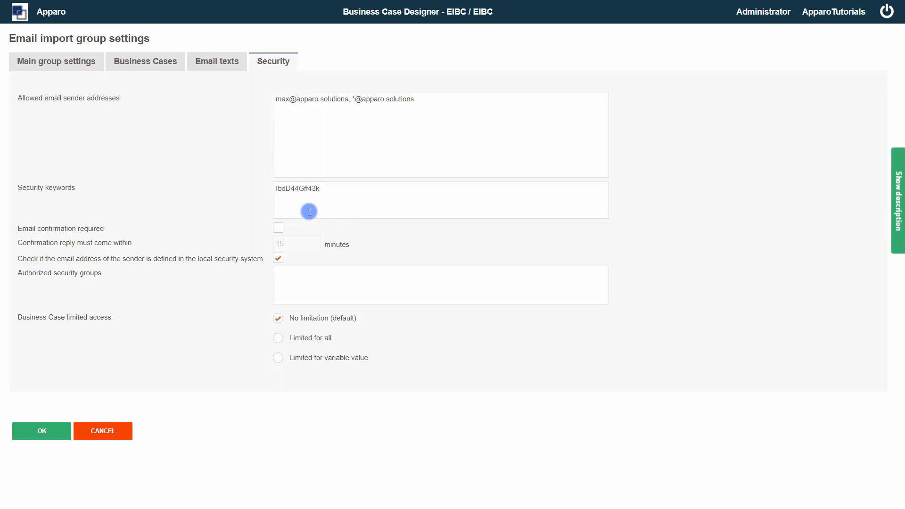
- Replace the security keyword with a new secret keyword and require e-mail confirmation within 15 minutes
click(279, 229)
click(292, 243)
- Keep local sender checks enabled and enter Group_1,Group_2 as authorized security groups
click(277, 260)
click(280, 259)
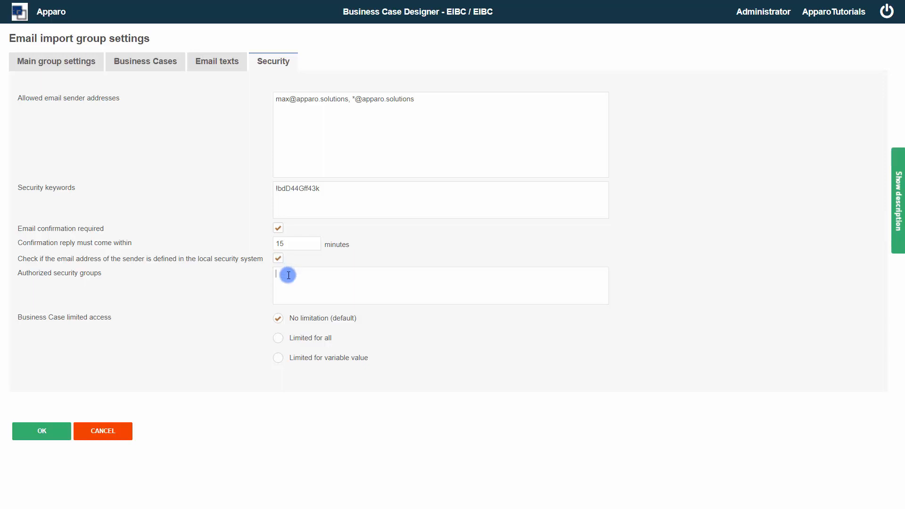
text(Group)
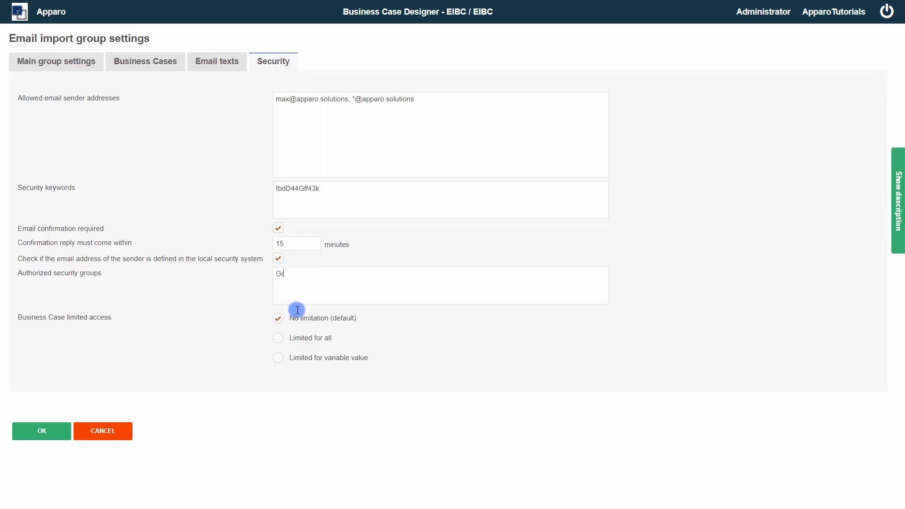
text(_1,Group_2)
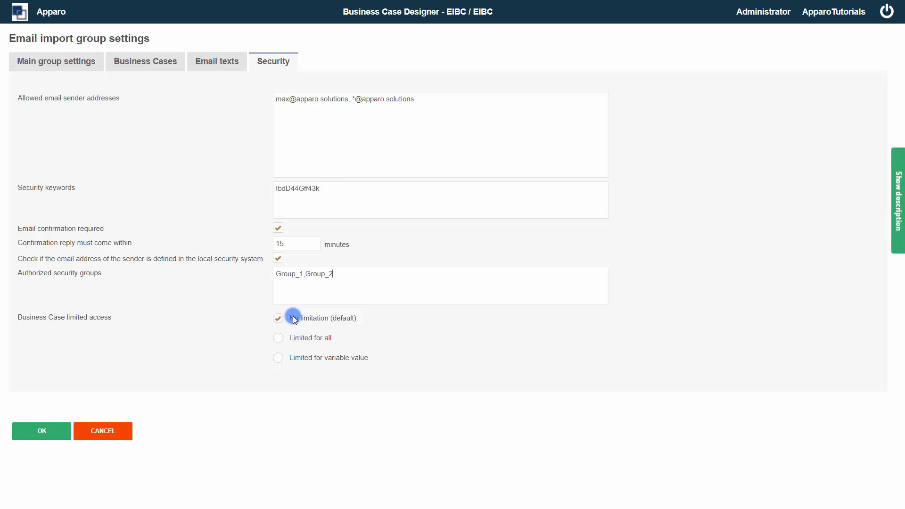
- Set business case access to 'Limited for variable value'
click(278, 338)
click(281, 358)
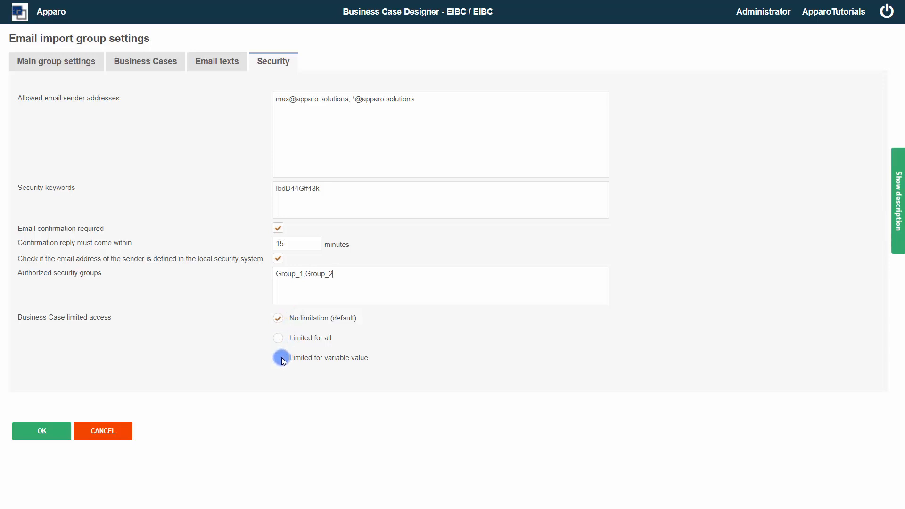
click(282, 359)
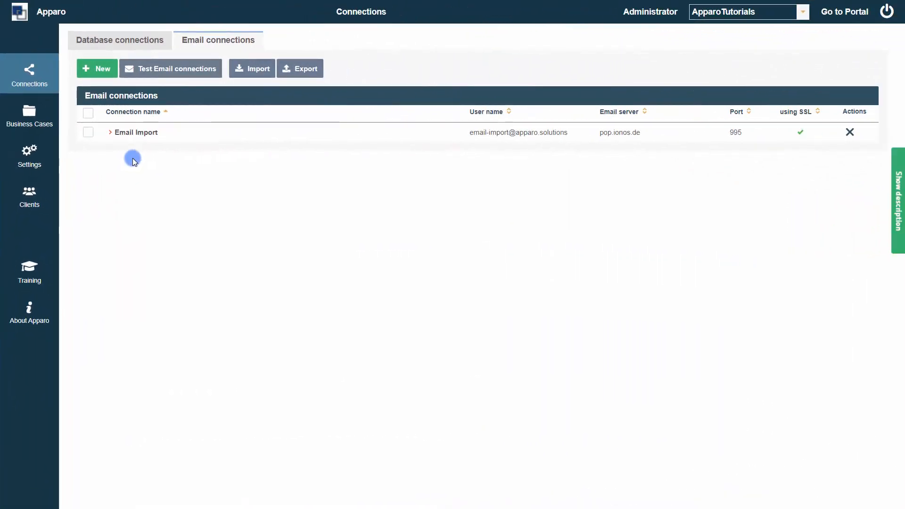
- Add apparo.solutions and 223.587.452.111 as trusted email servers of the Email Import connection
click(138, 134)
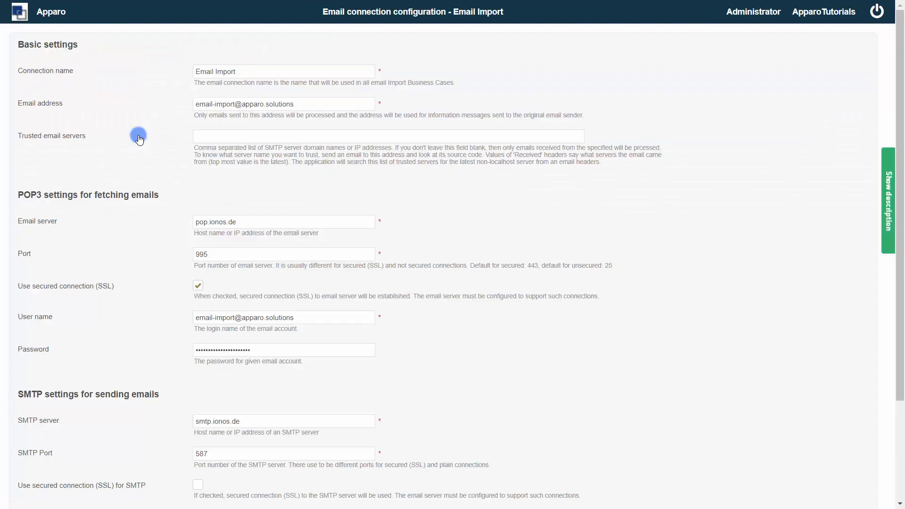
click(209, 136)
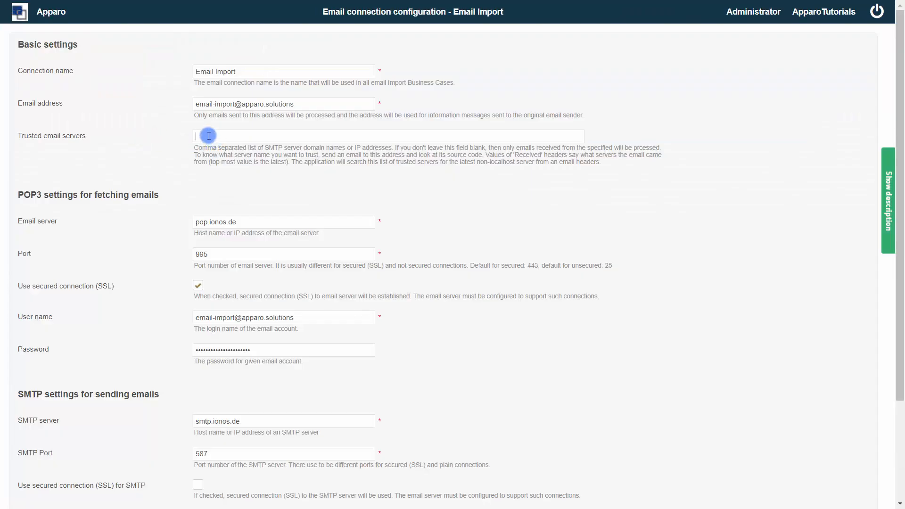
text(apparo.solutions, 223.587.452.111)
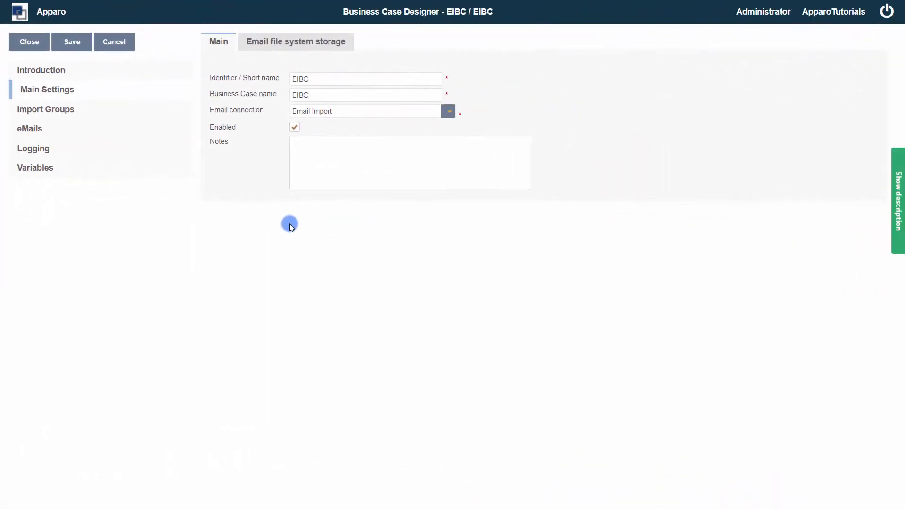
- Read the EIBC introduction and its Simple and Extended use case tabs
click(49, 78)
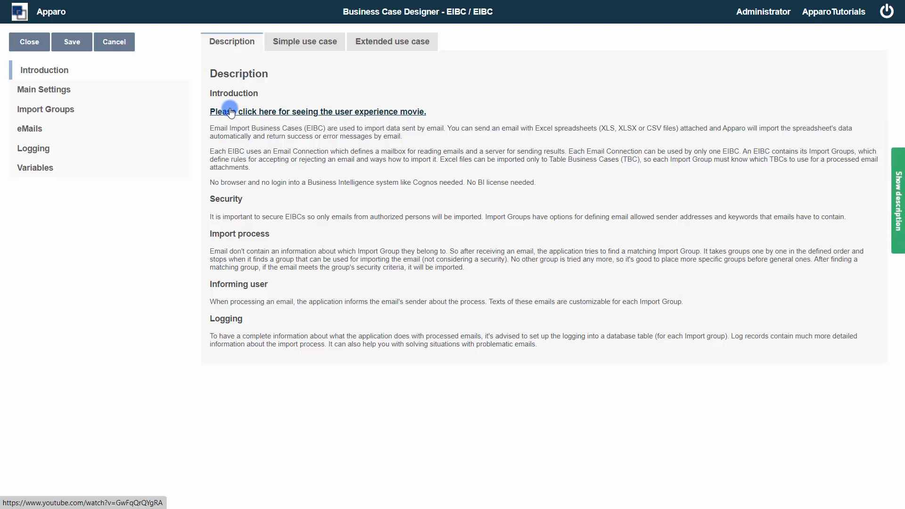
click(305, 43)
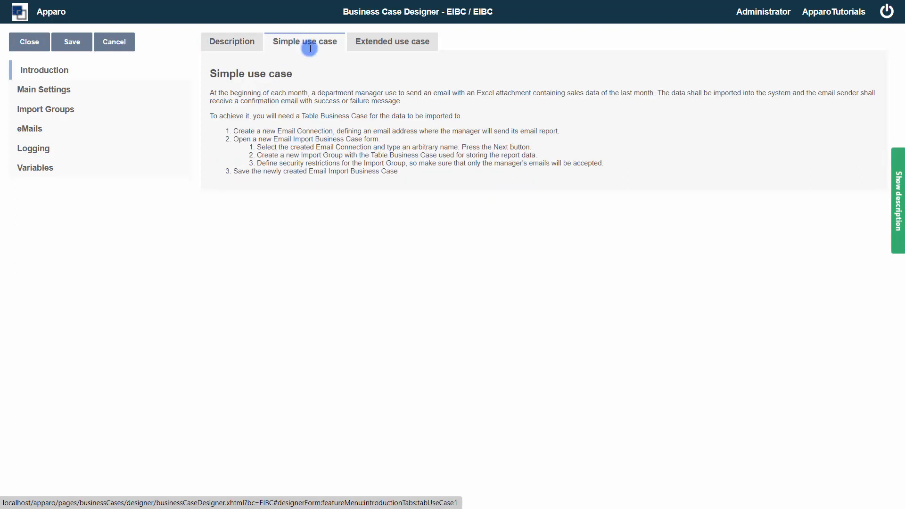
click(388, 45)
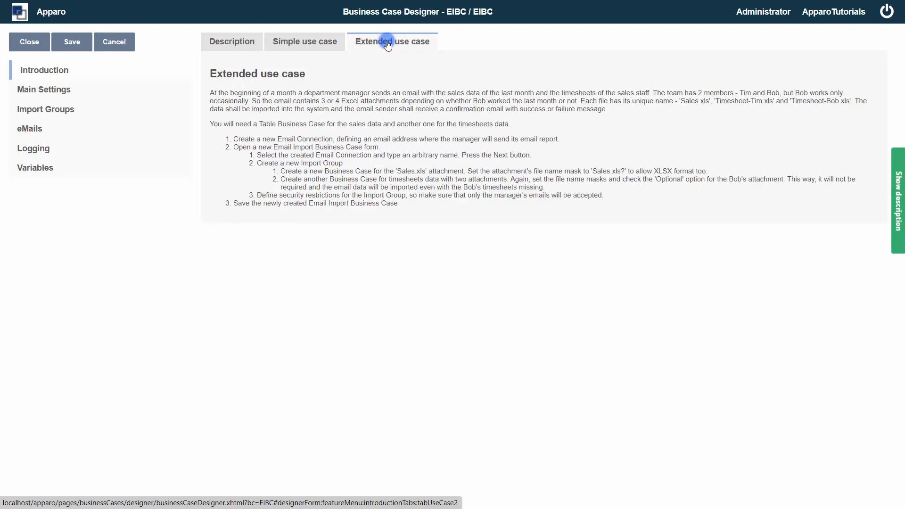
- Review EIBC's identifier, name and notes, then show email storage at <%AFE_HOME_DIR%>\emails
click(51, 92)
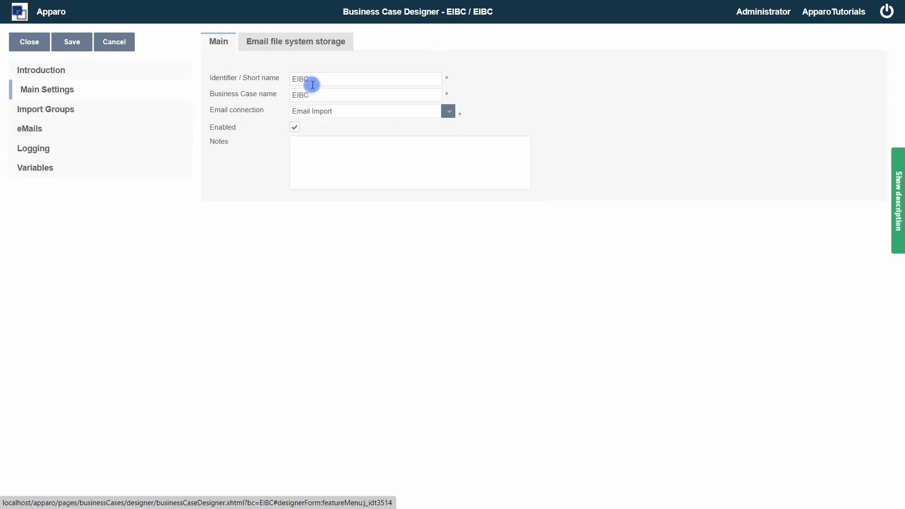
double_click(302, 77)
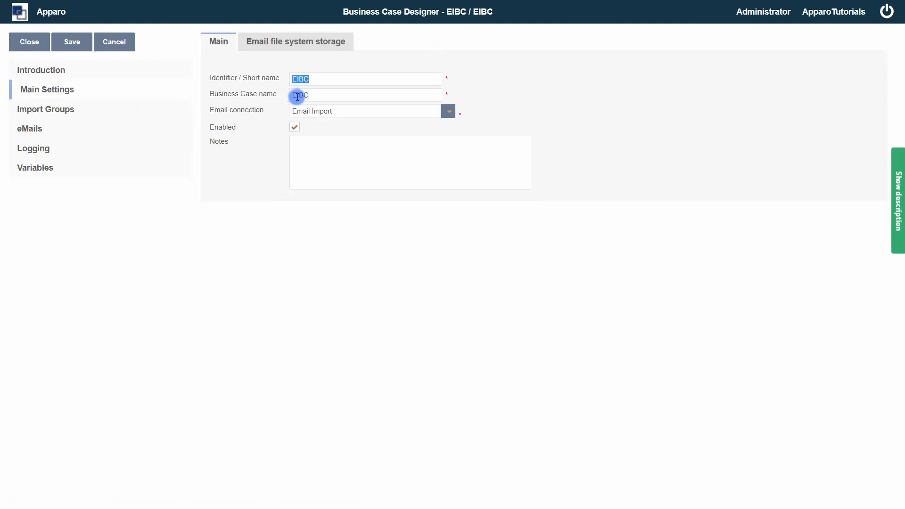
click(297, 96)
double_click(296, 96)
click(293, 129)
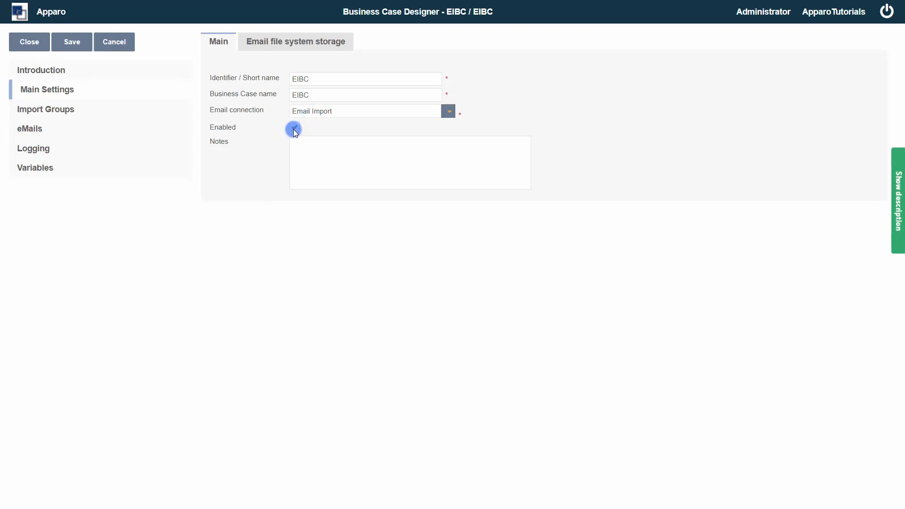
click(320, 151)
click(304, 44)
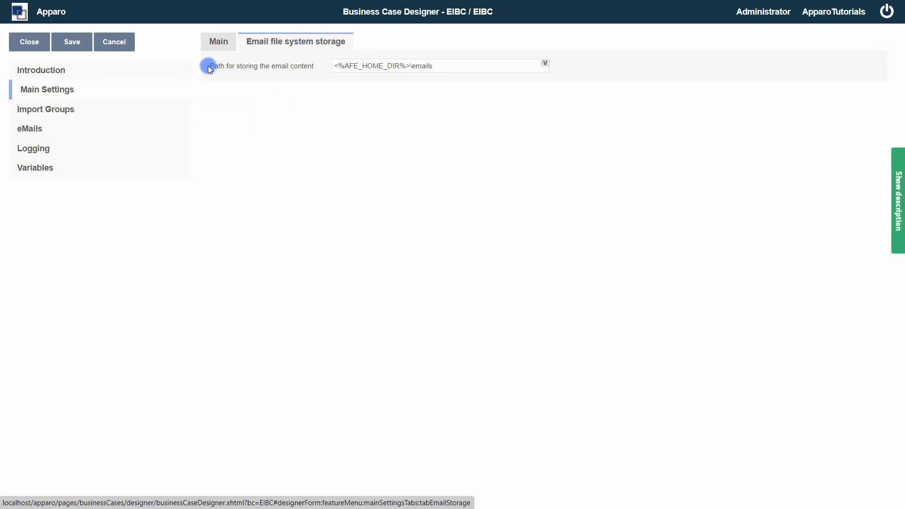
- Show EIBC's Import Groups list, holding the single enabled group One at order 1
click(52, 119)
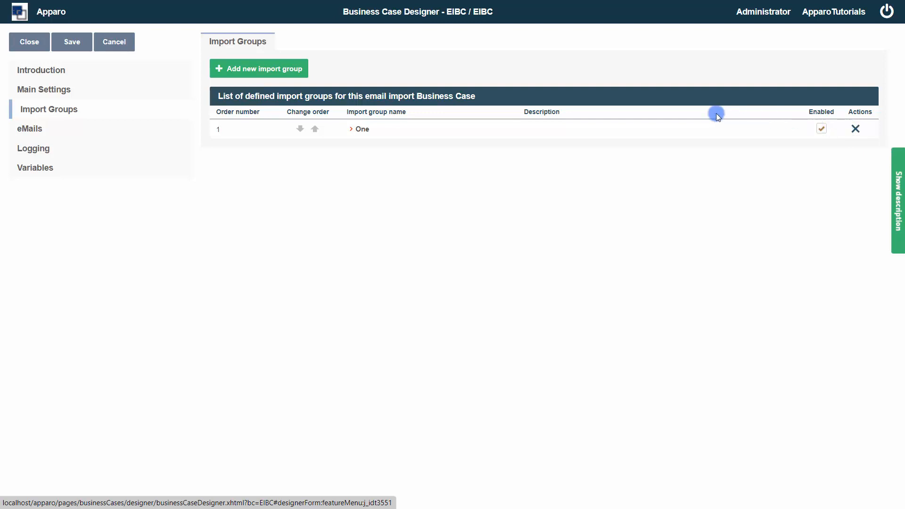
- Open import group One and review its name and description
click(365, 130)
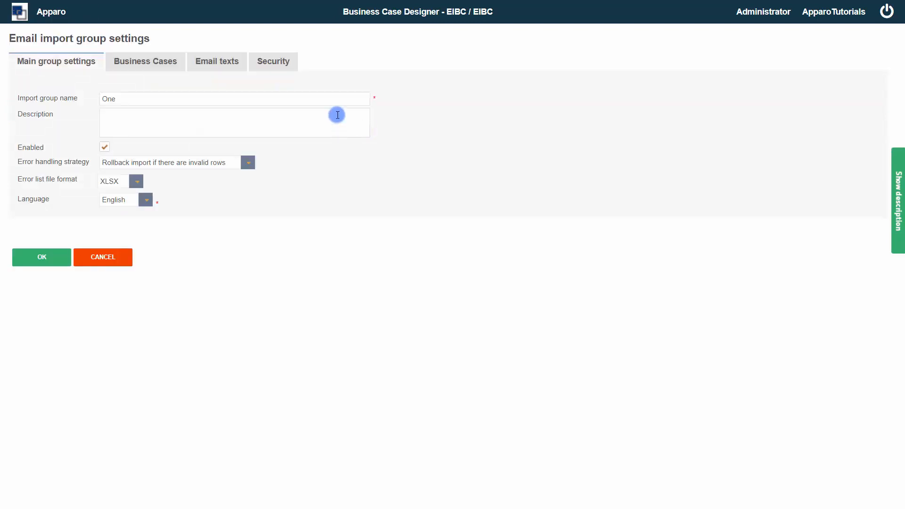
double_click(107, 98)
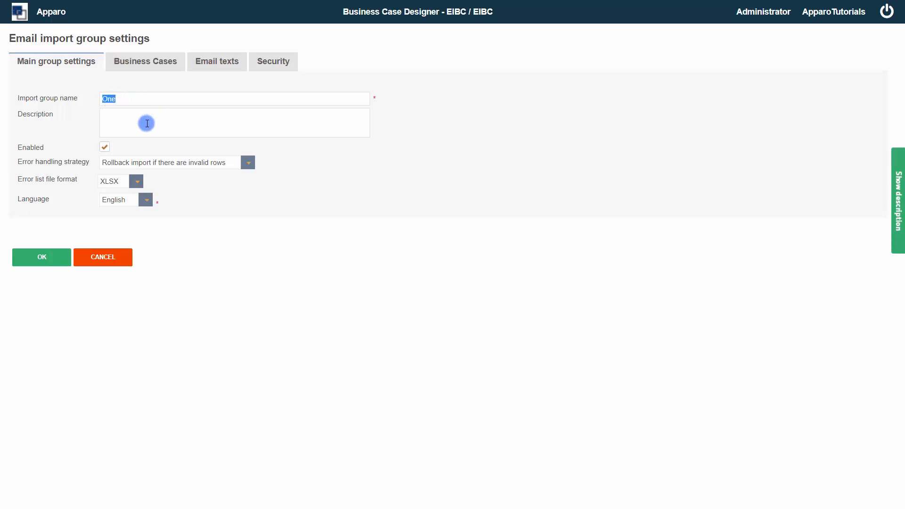
click(147, 123)
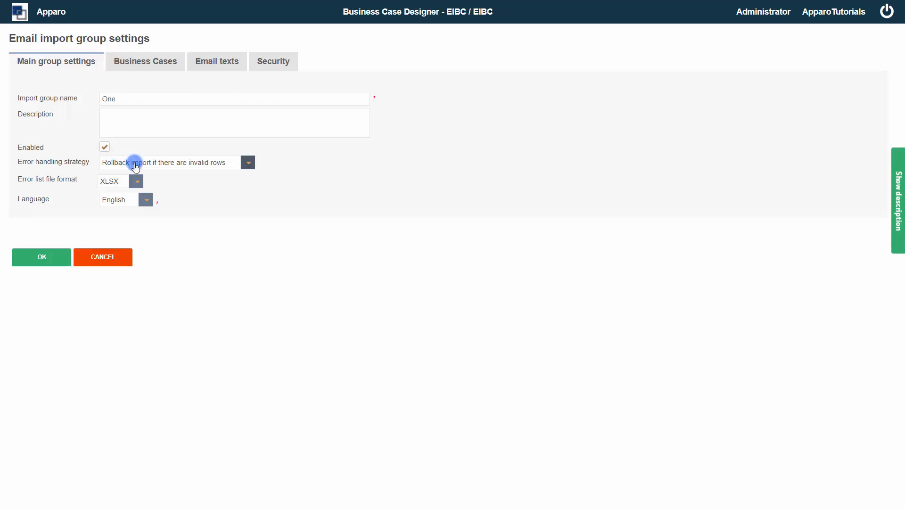
- Keep rollback on invalid rows and XLSX error lists, then show ExcelImportBC mapped to *.excel
click(136, 167)
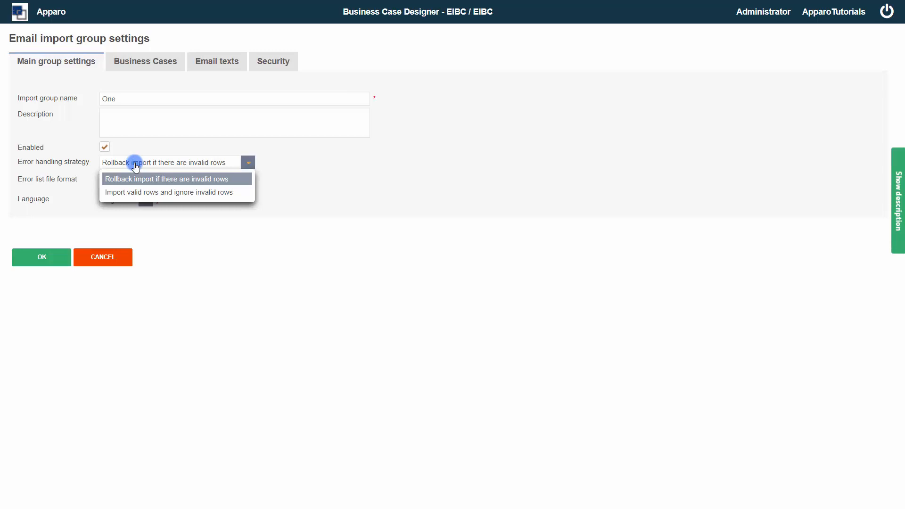
click(136, 165)
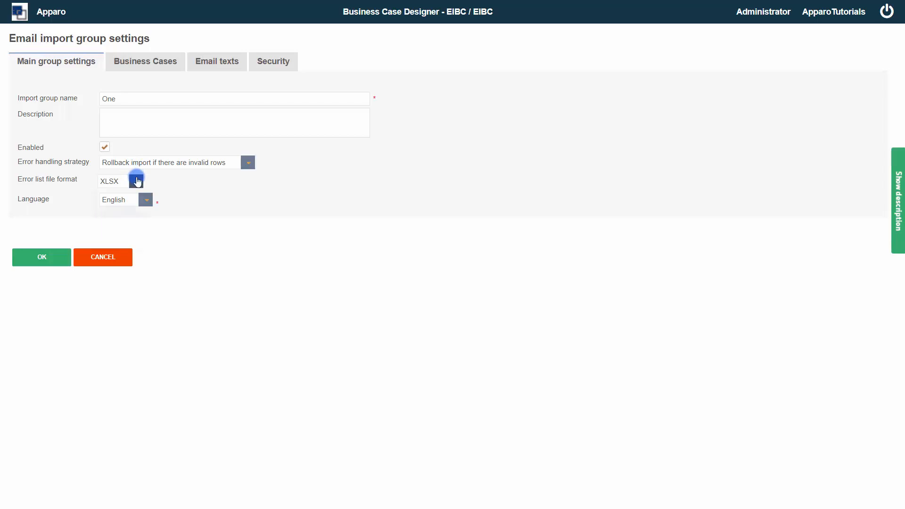
click(137, 181)
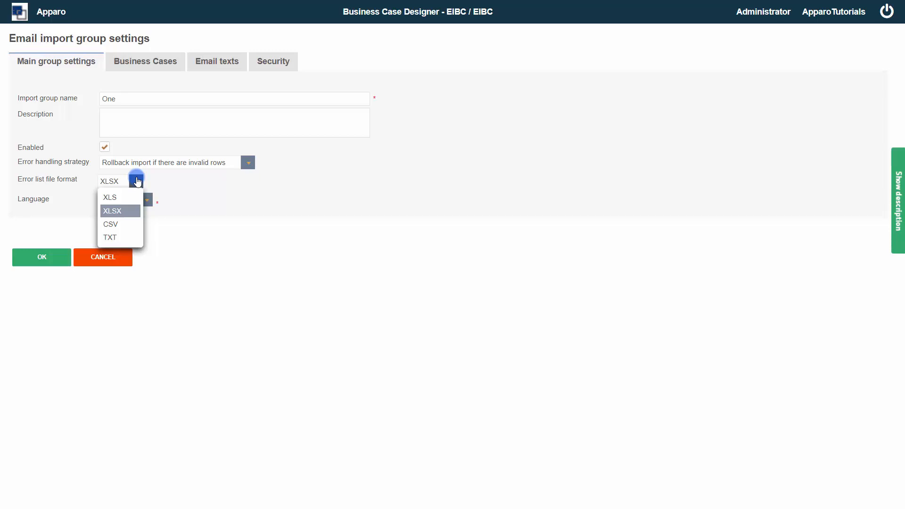
click(136, 181)
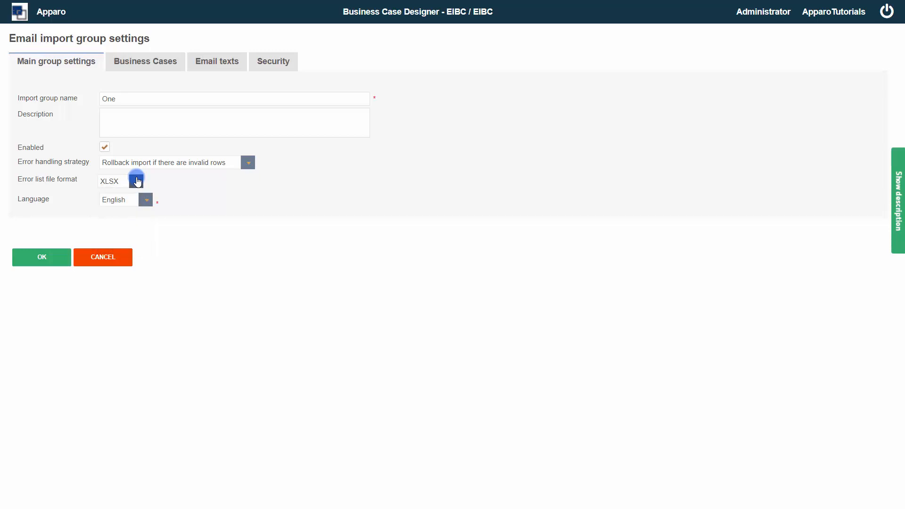
click(149, 201)
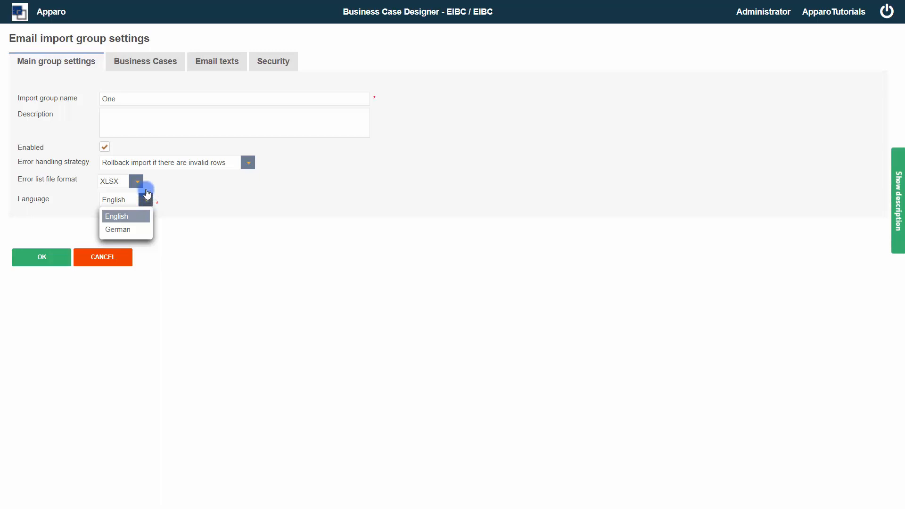
click(132, 66)
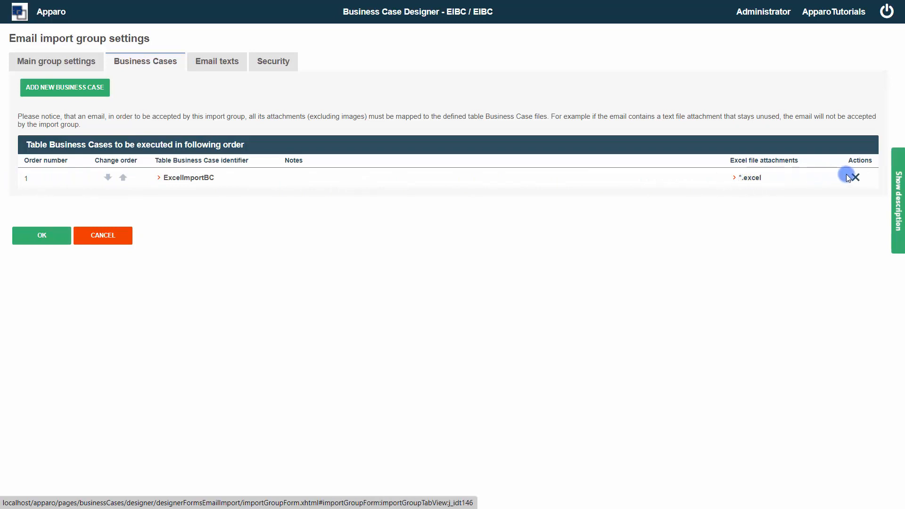
- Open ExcelImportBC's settings to reach its *.excel file attachment entry
click(182, 182)
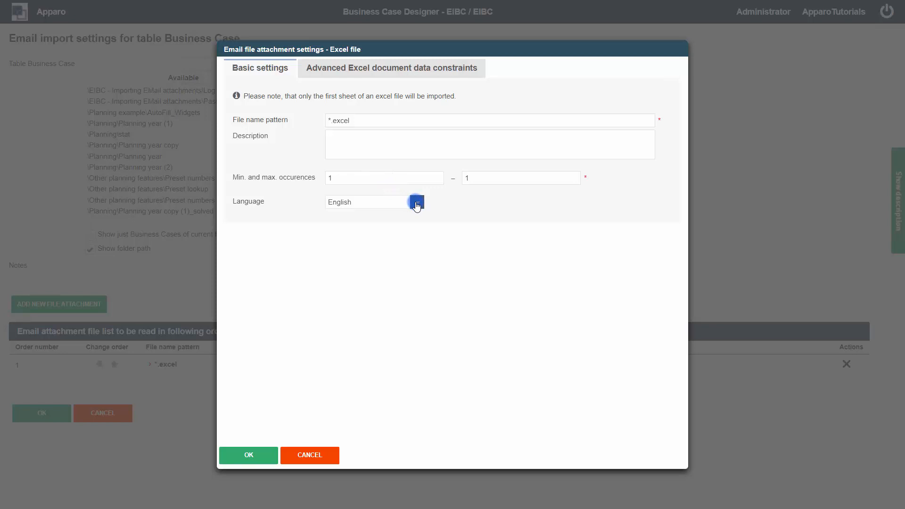
- Keep English as the attachment language and show the Advanced Excel document data constraints
click(416, 203)
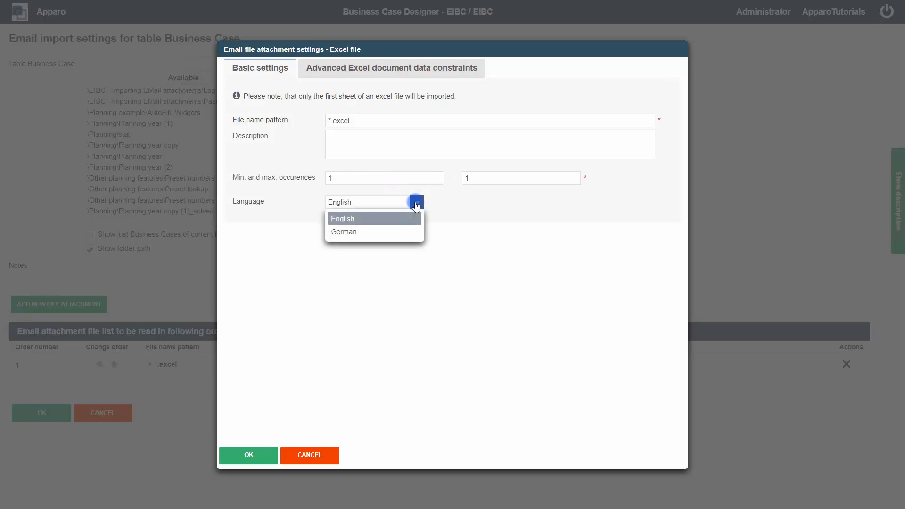
click(416, 205)
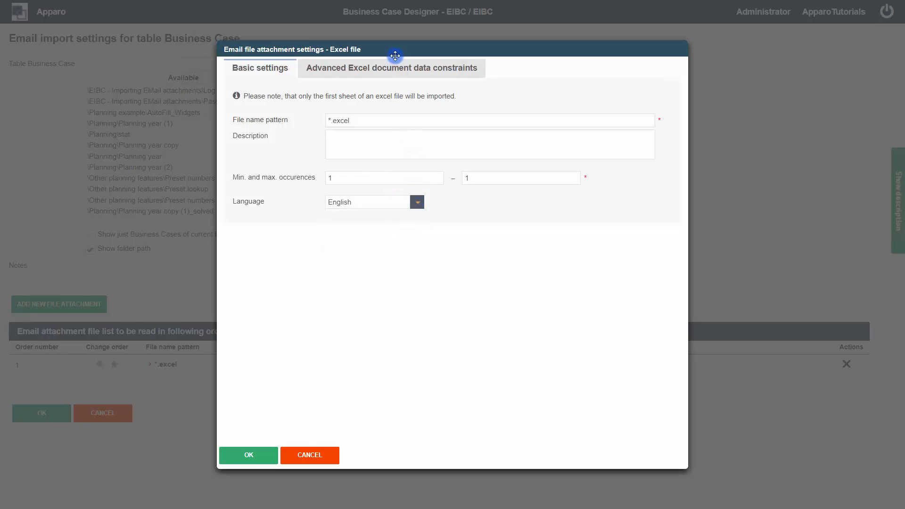
click(396, 69)
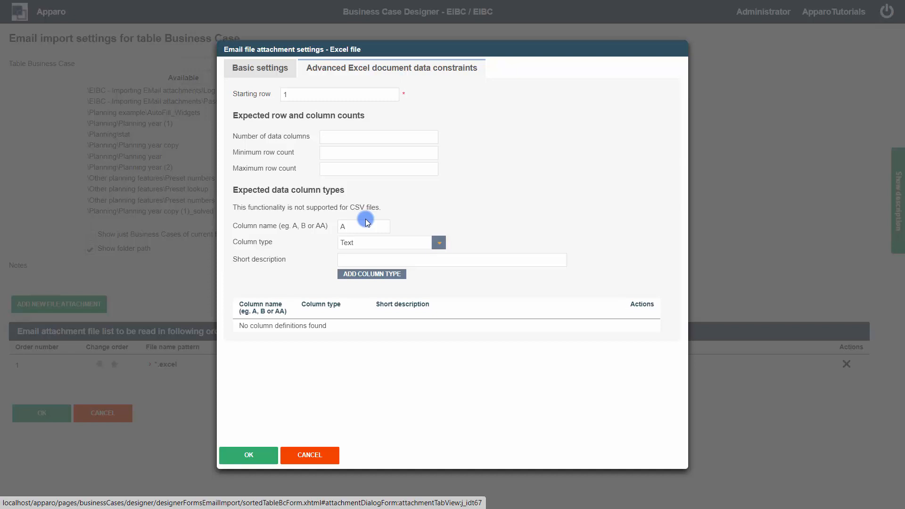
- Add Text columns A, B and C, check column C's type options, then cancel without saving
click(374, 278)
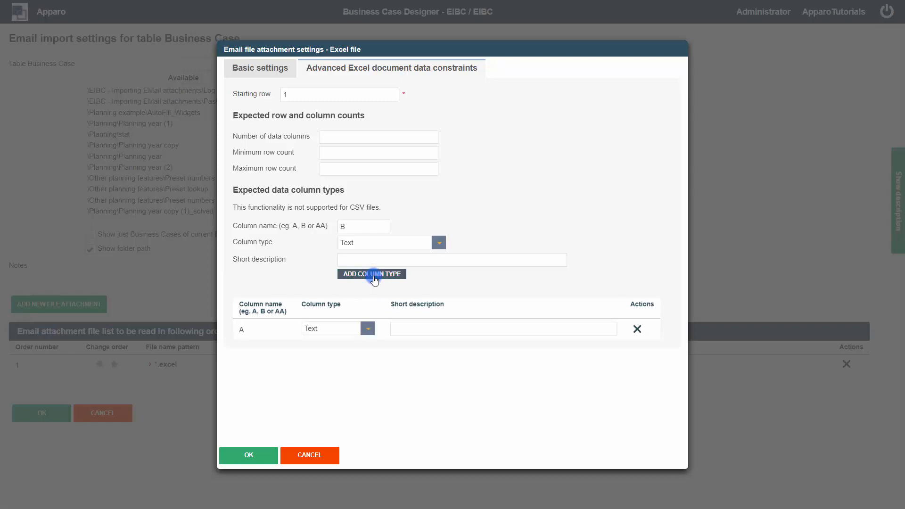
click(388, 278)
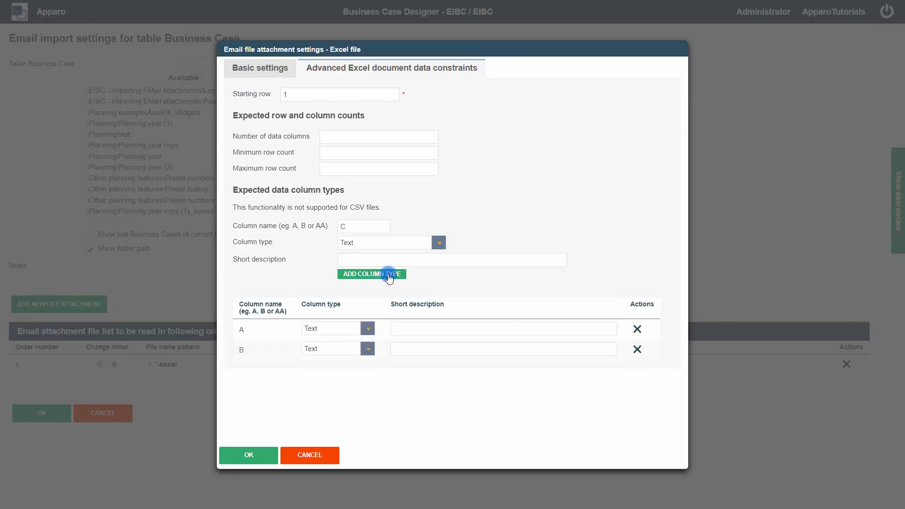
click(389, 278)
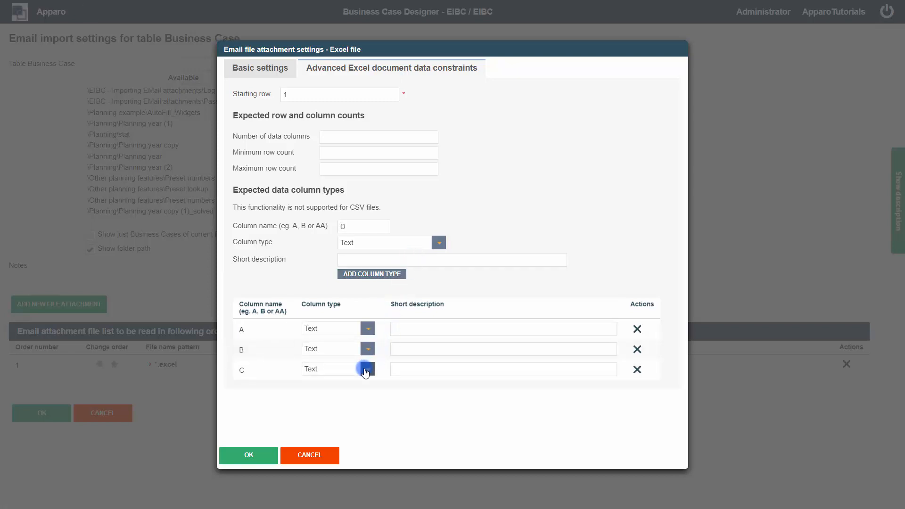
click(366, 372)
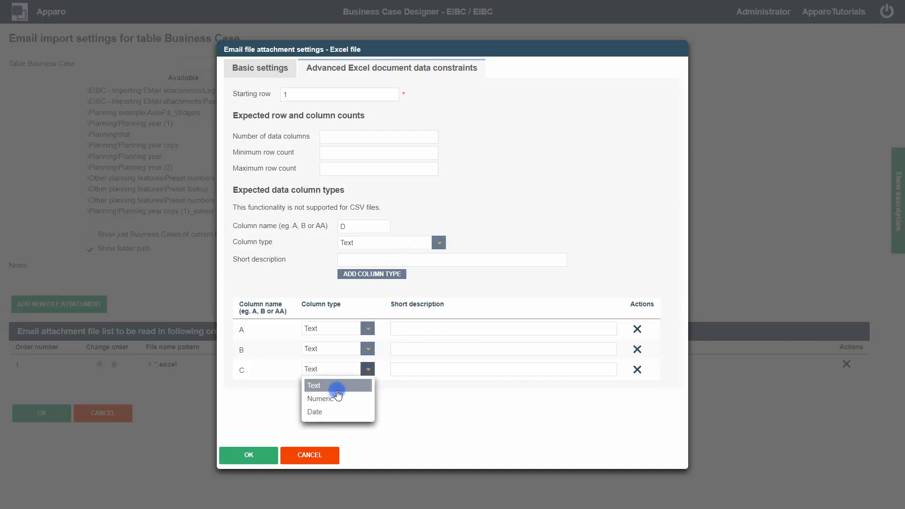
click(316, 458)
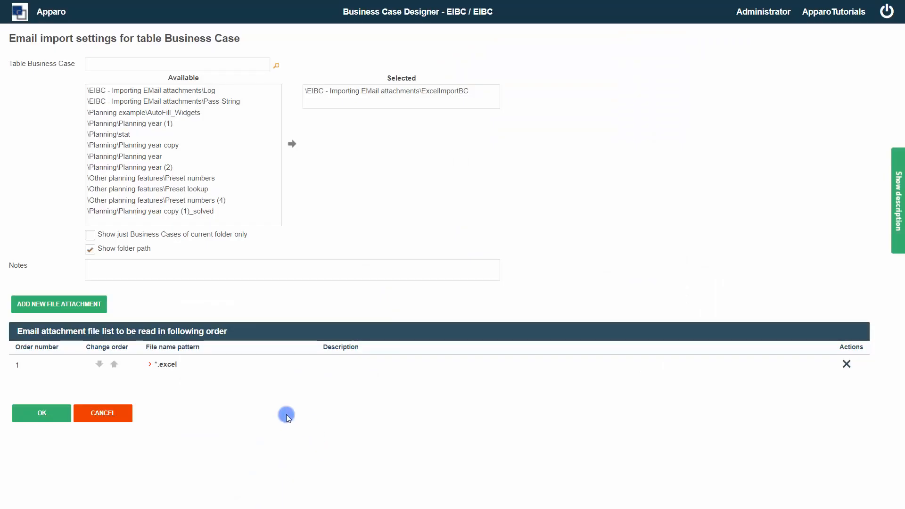
click(120, 418)
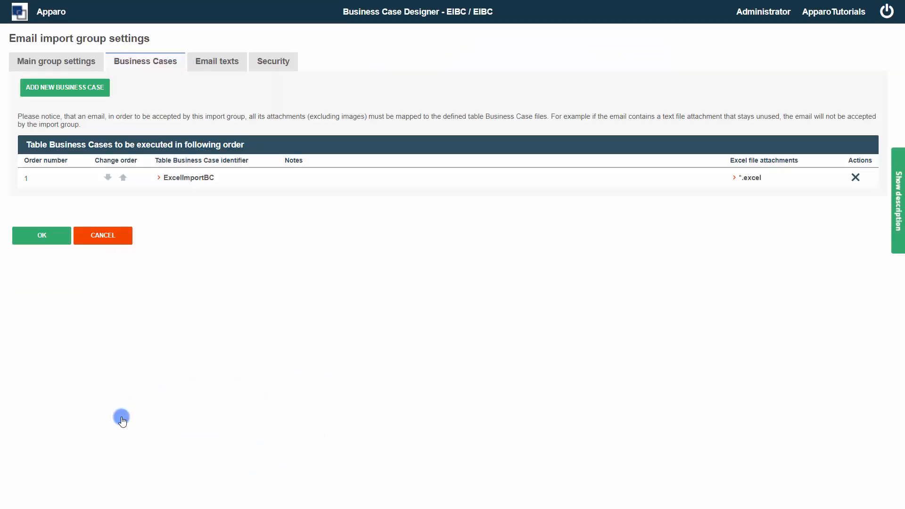
- Show the import group's notification email texts and scroll through the templates
click(198, 60)
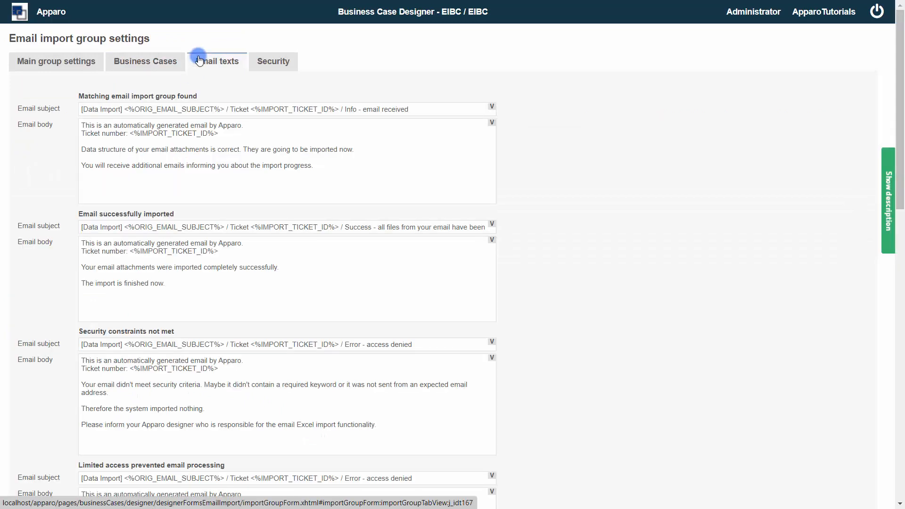
mouse_move(206, 97)
mouse_down()
mouse_move(121, 108)
mouse_move(81, 96)
mouse_move(206, 99)
mouse_up()
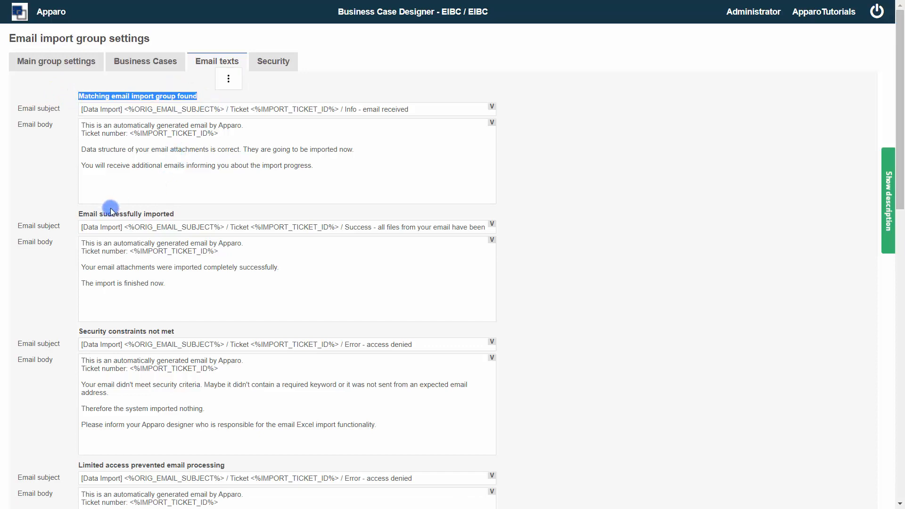
click(78, 216)
drag(171, 214, 176, 215)
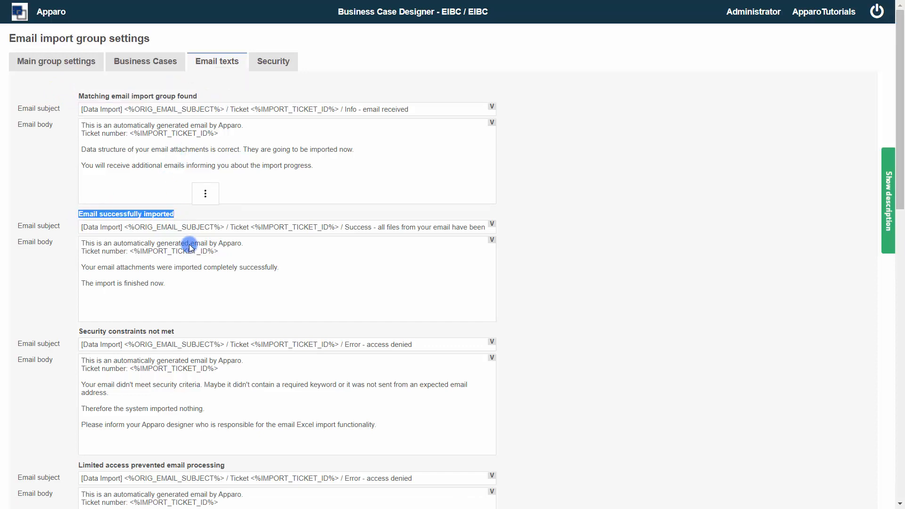
scroll(217, 322, down, 3)
scroll(166, 312, down, 2)
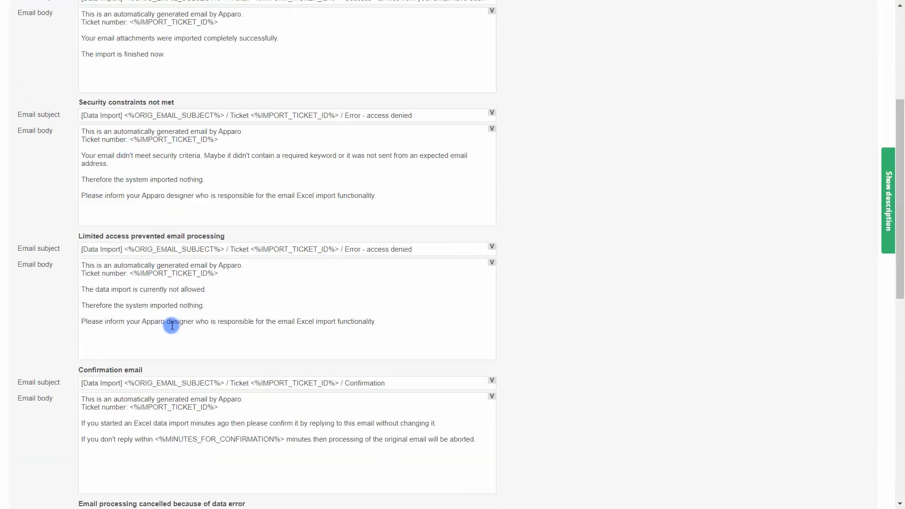
scroll(172, 323, down, 3)
scroll(118, 308, down, 2)
scroll(118, 308, down, 2)
scroll(120, 309, down, 4)
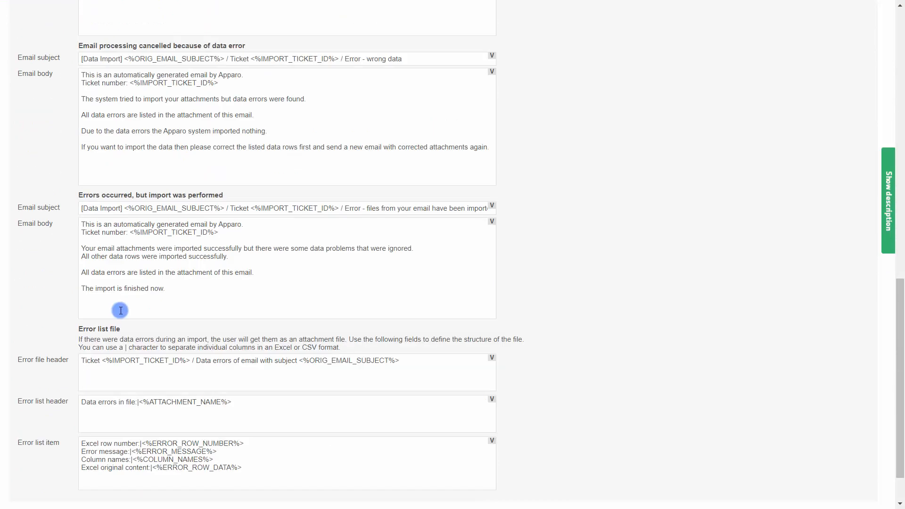
scroll(124, 311, down, 1)
scroll(123, 311, up, 15)
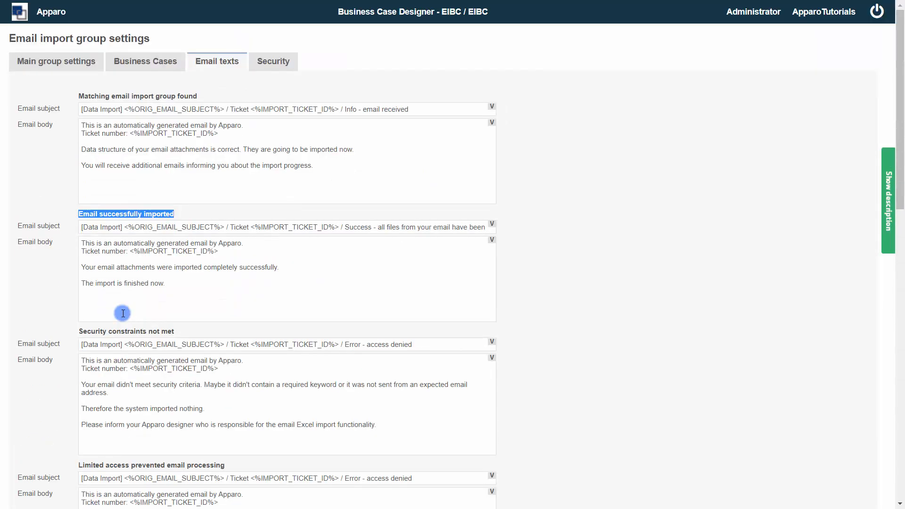
- Select <%IMPORT_TICKET_ID%> in the first email body and list its insertable variables
click(186, 155)
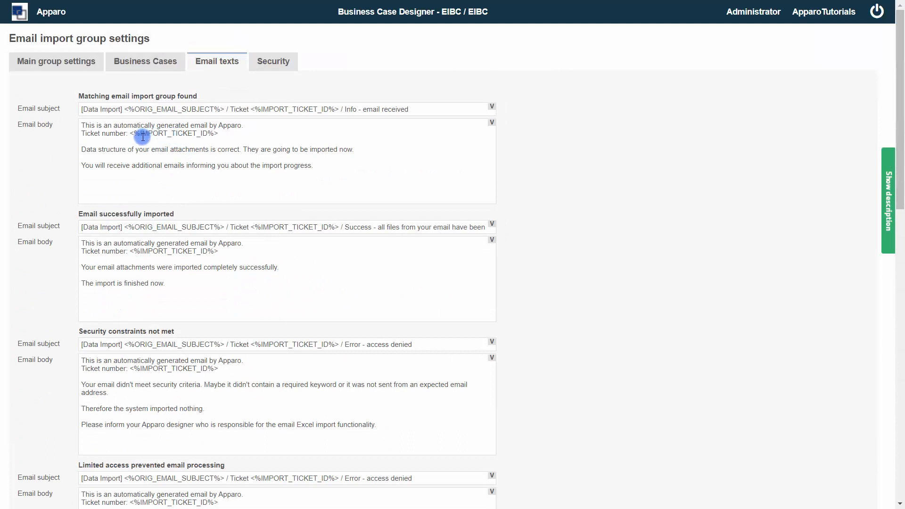
drag(216, 132, 130, 134)
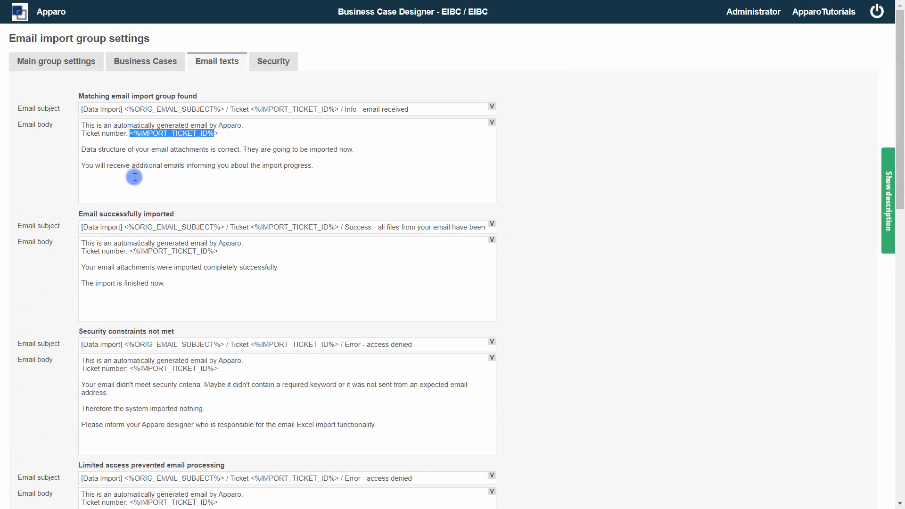
click(491, 122)
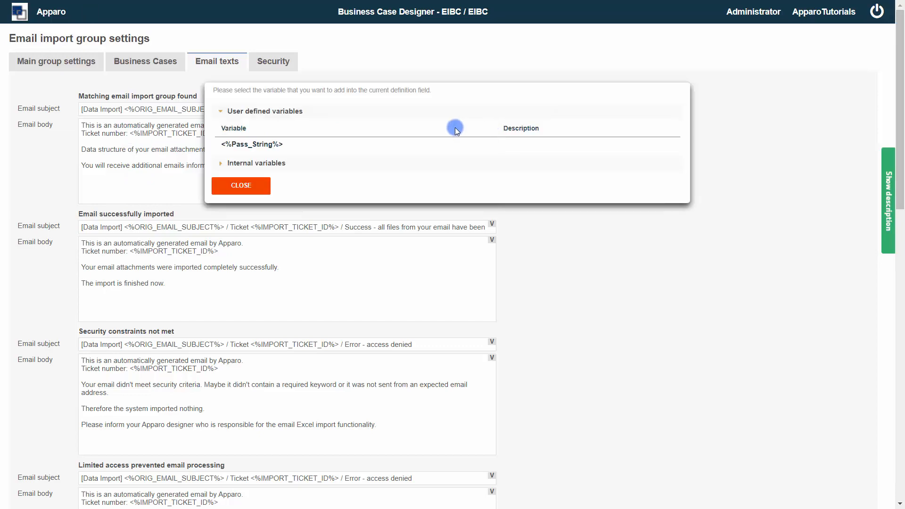
- Expand the internal variables, close the picker, and cancel back to the Import Groups list
click(221, 164)
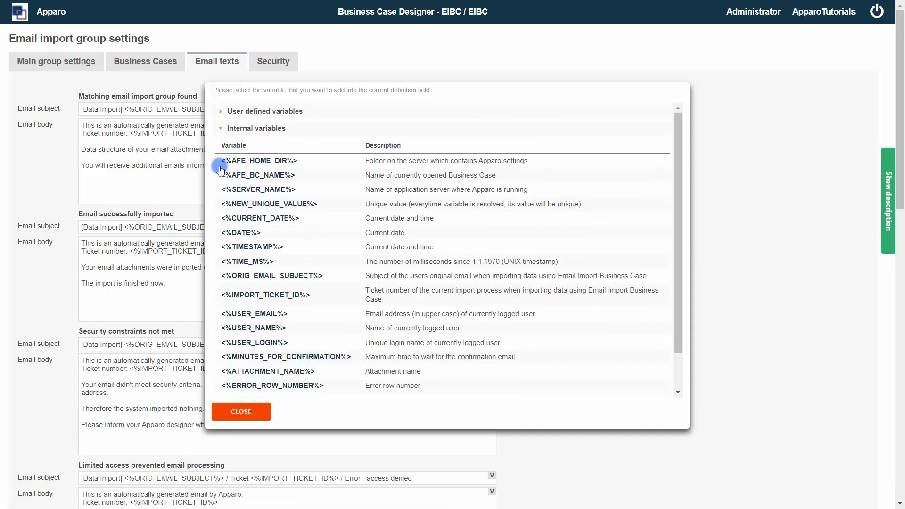
scroll(318, 321, down, 1)
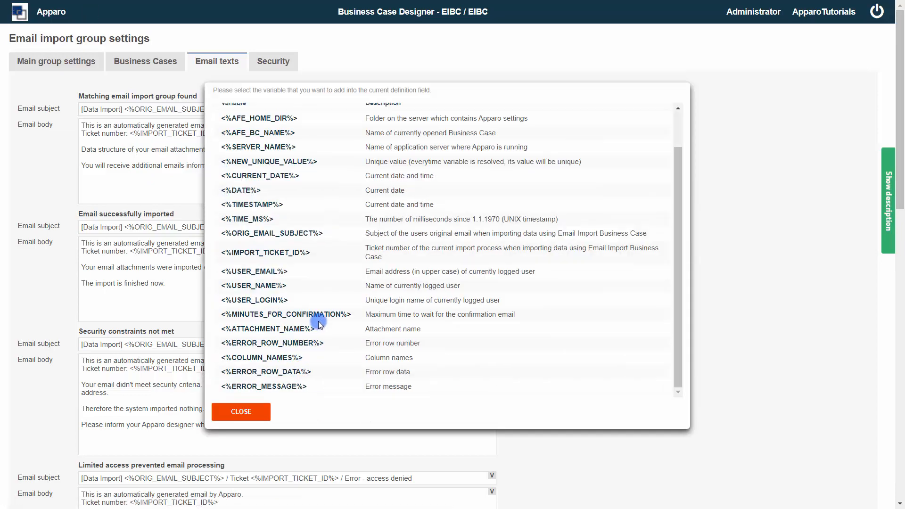
click(233, 410)
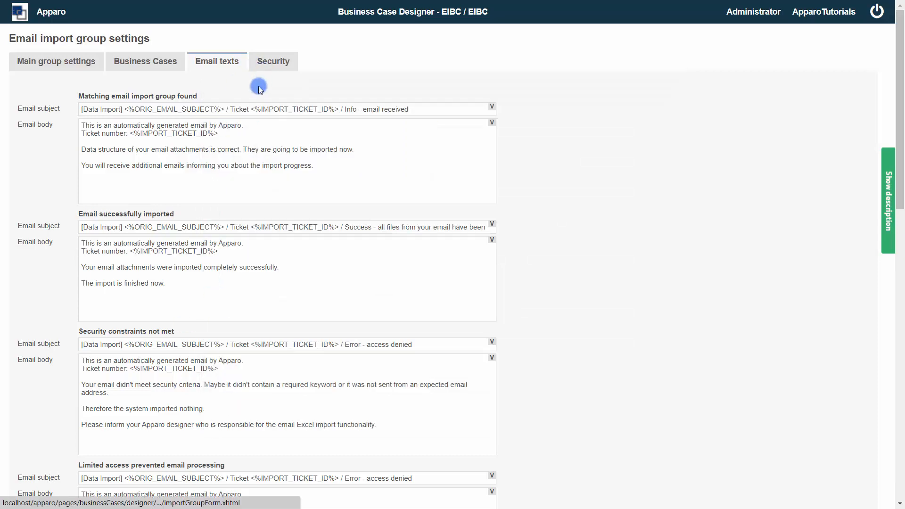
scroll(212, 214, down, 15)
click(104, 487)
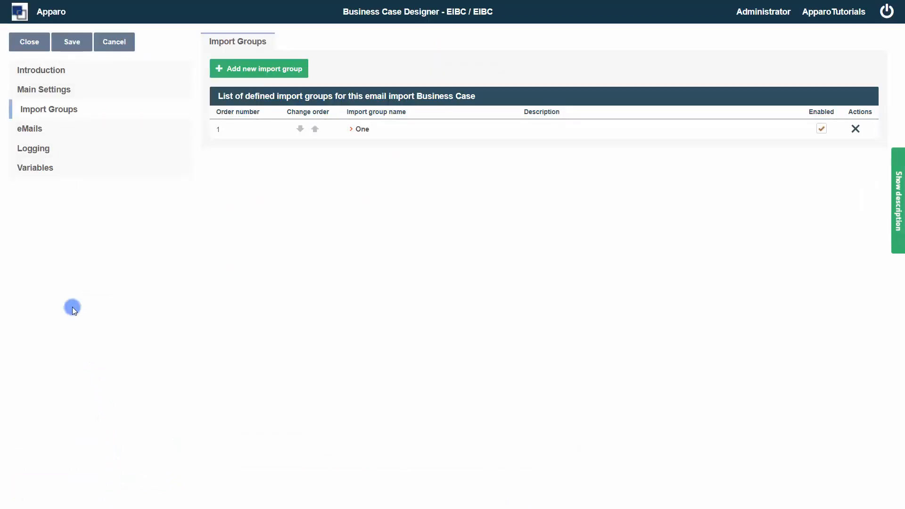
- Review EIBC's general error email templates, then show its email import Logging page
click(27, 131)
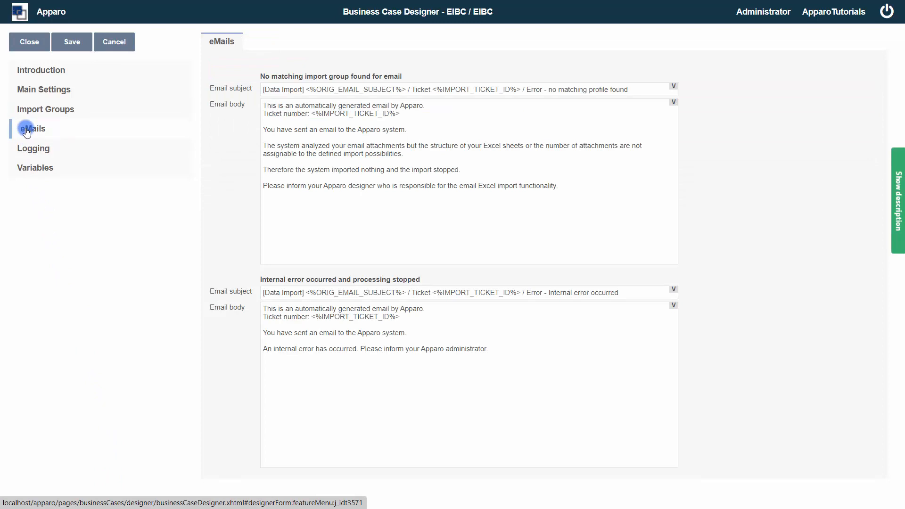
click(46, 152)
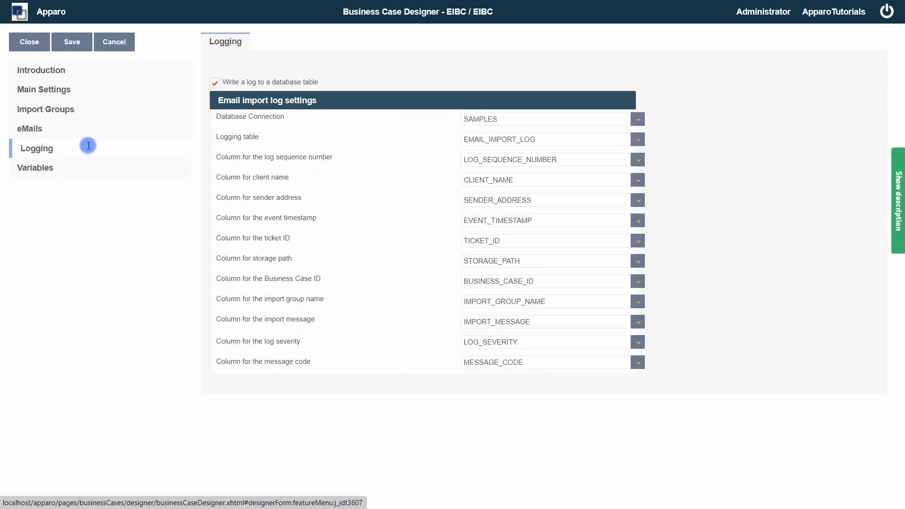
- Enable logging to the EMAIL_IMPORT_LOG table, review its description, and show EIBC's Variables page
click(214, 83)
click(898, 195)
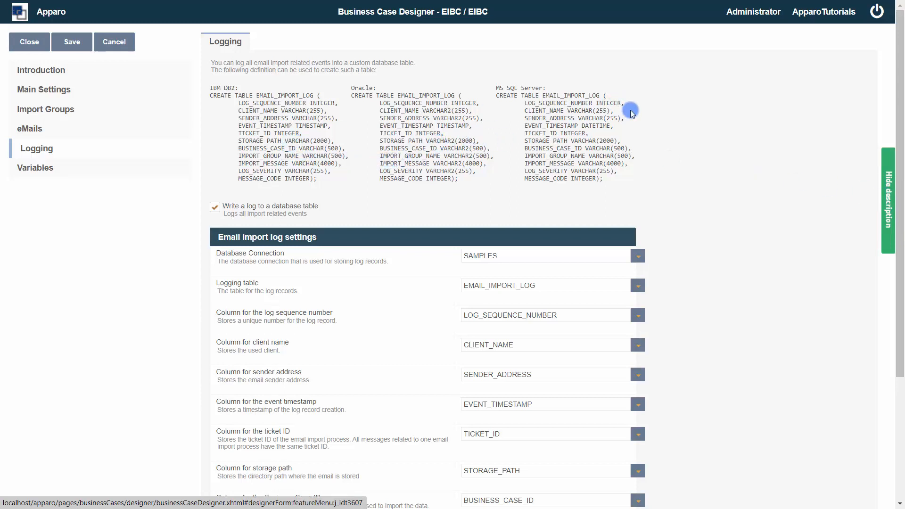
click(885, 201)
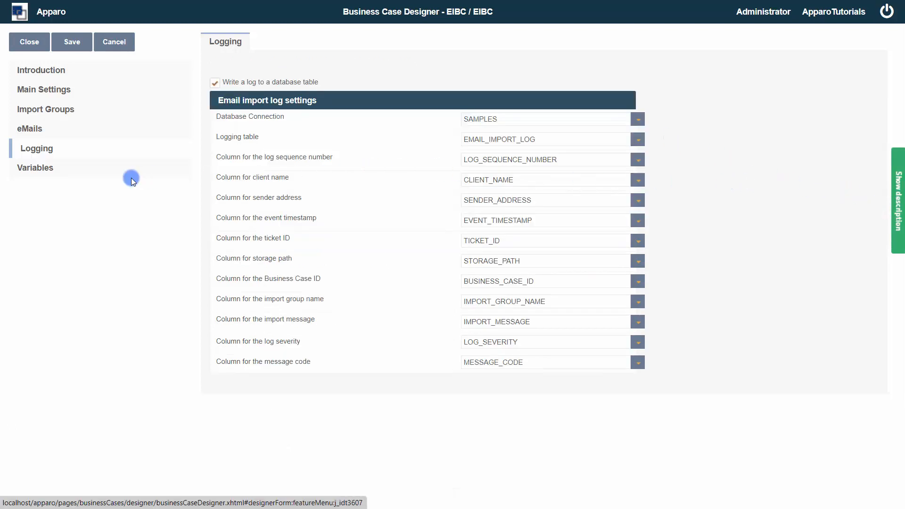
click(35, 169)
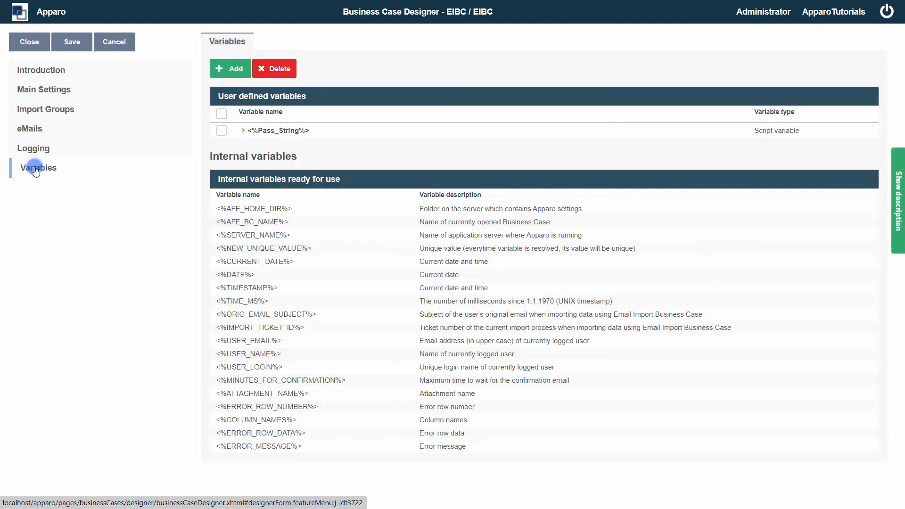